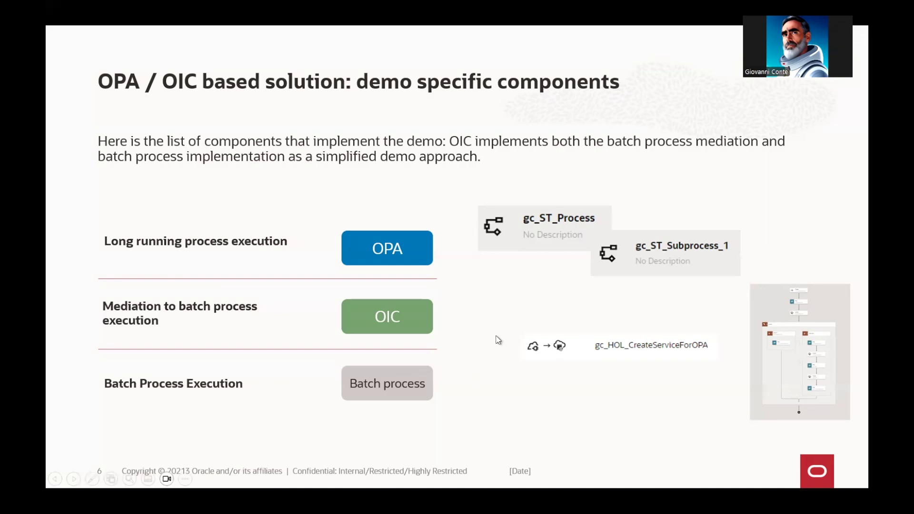
# Leave the slide show, switch to Chrome and open the gc_ST_Process process from the process application
pyautogui.press('Escape')
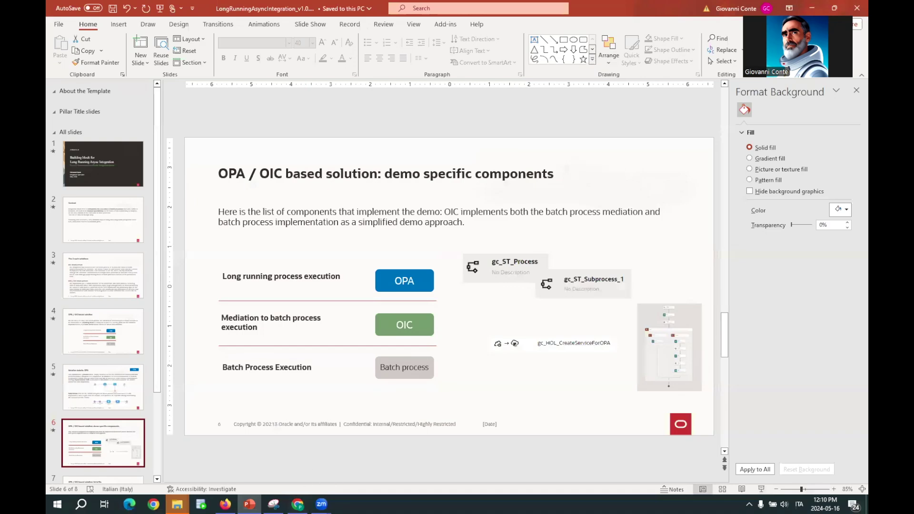
pyautogui.click(298, 504)
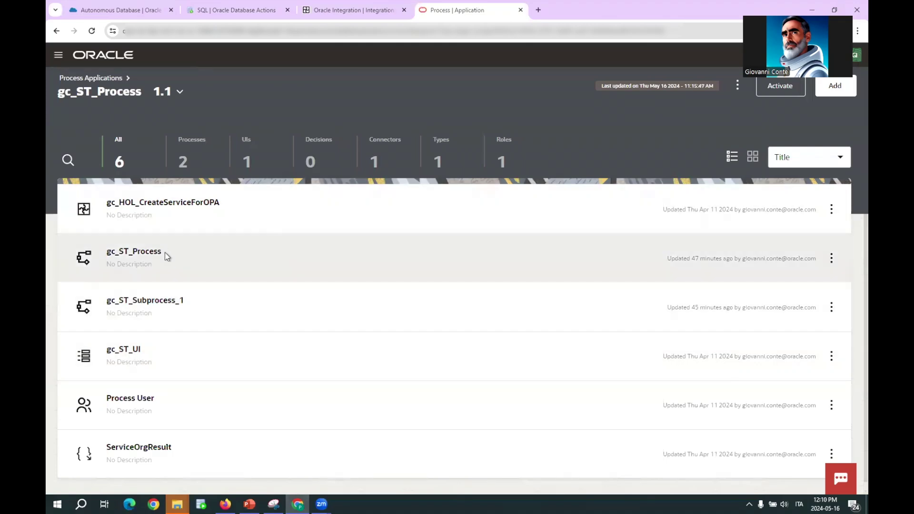
pyautogui.click(167, 259)
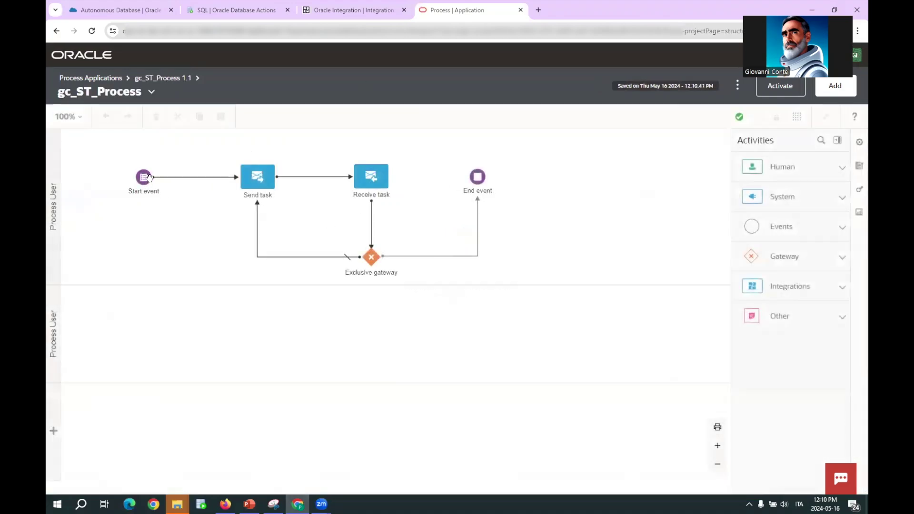
# Display the Send task's properties in gc_ST_Process to examine its process call implementation
pyautogui.click(261, 181)
pyautogui.click(285, 172)
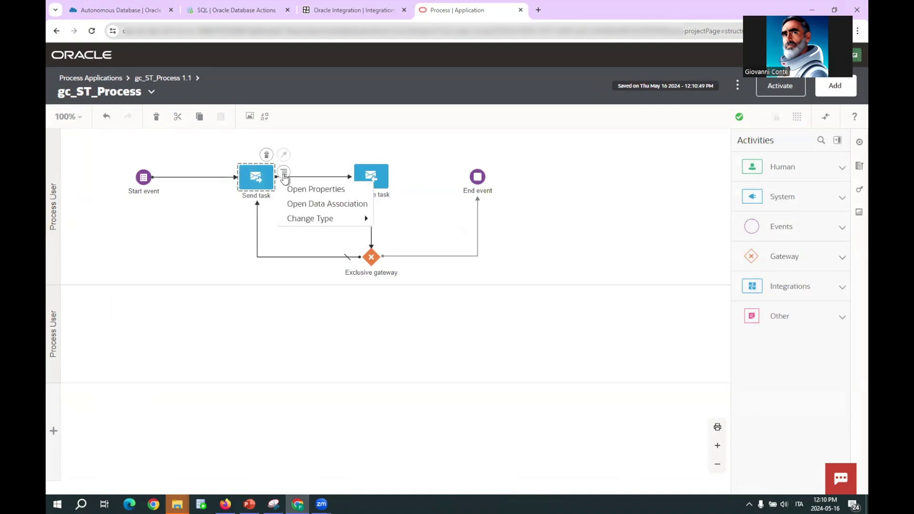
pyautogui.click(307, 188)
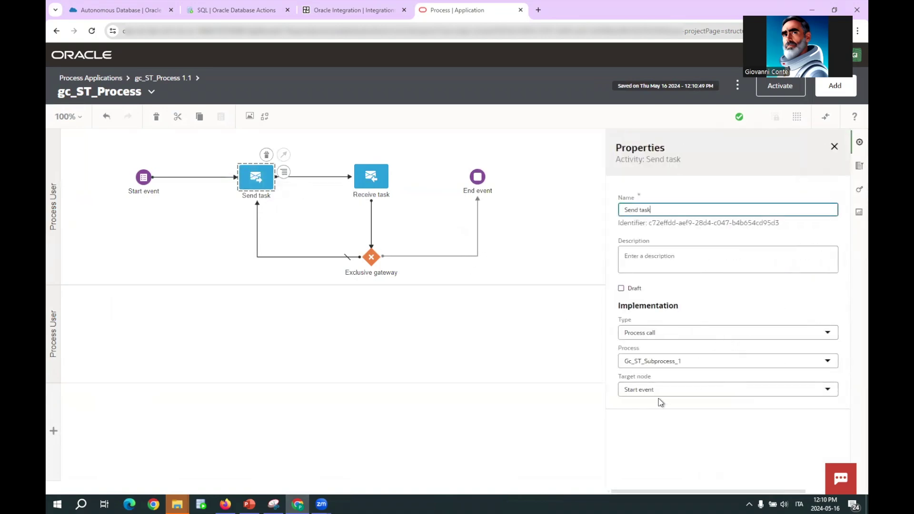
pyautogui.click(401, 210)
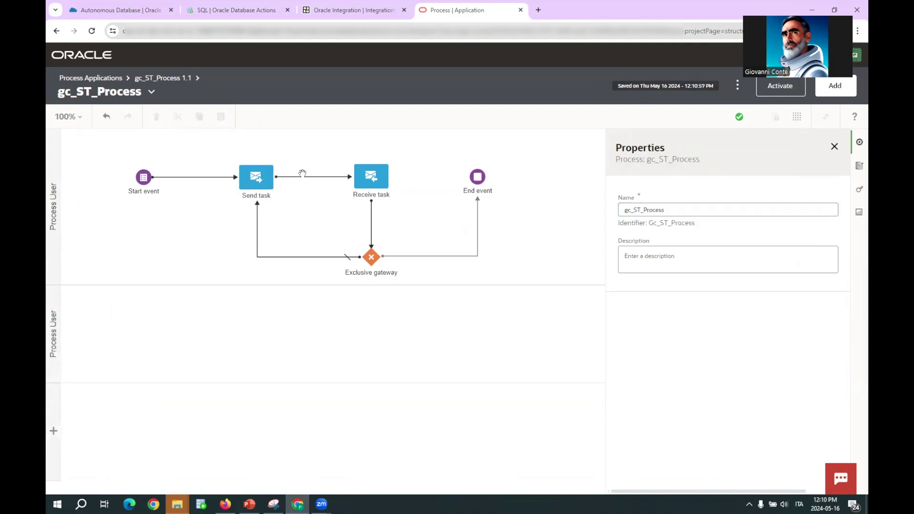
# Inspect the Receive task's arguments and correlation settings, and the condition on the gateway's flow to the End event
pyautogui.click(381, 184)
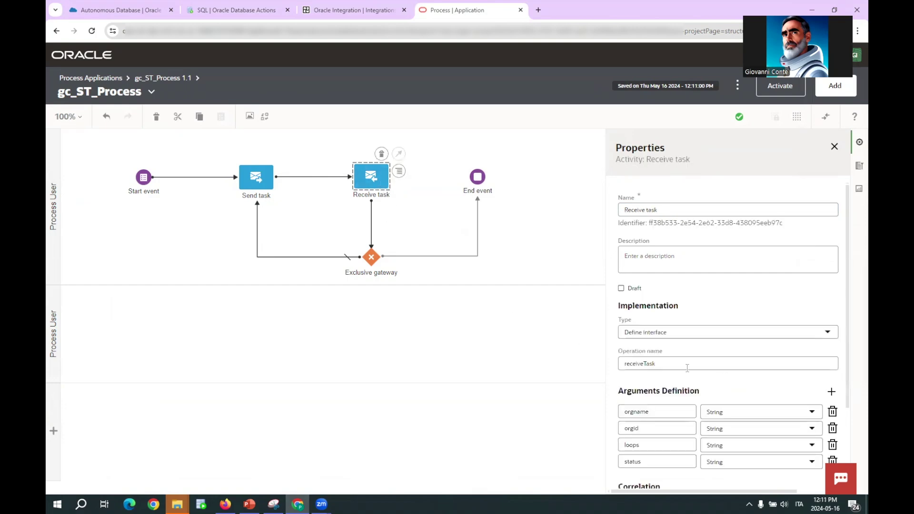
pyautogui.scroll(-3, 694, 402)
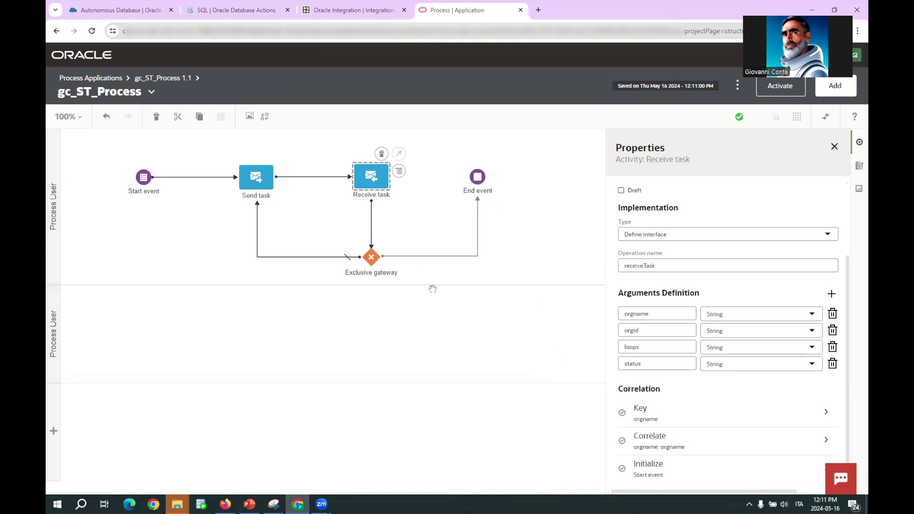
pyautogui.click(411, 258)
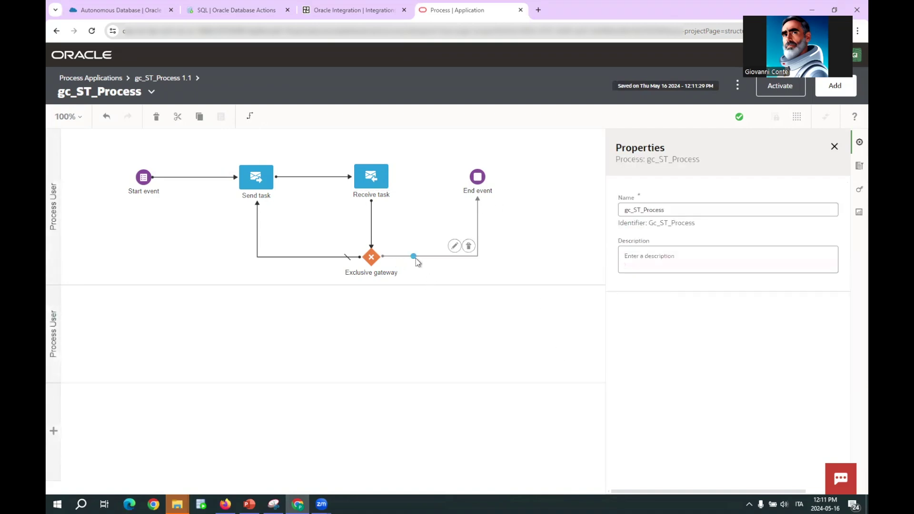
pyautogui.click(413, 256)
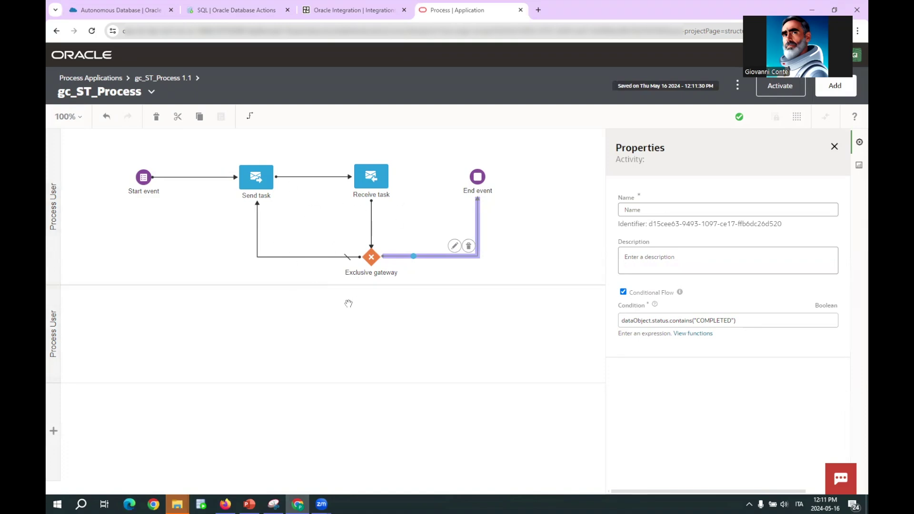
# Open gc_ST_Subprocess_1 from the gc_ST_Process application and examine the Catch intermediate event's timer properties
pyautogui.click(173, 82)
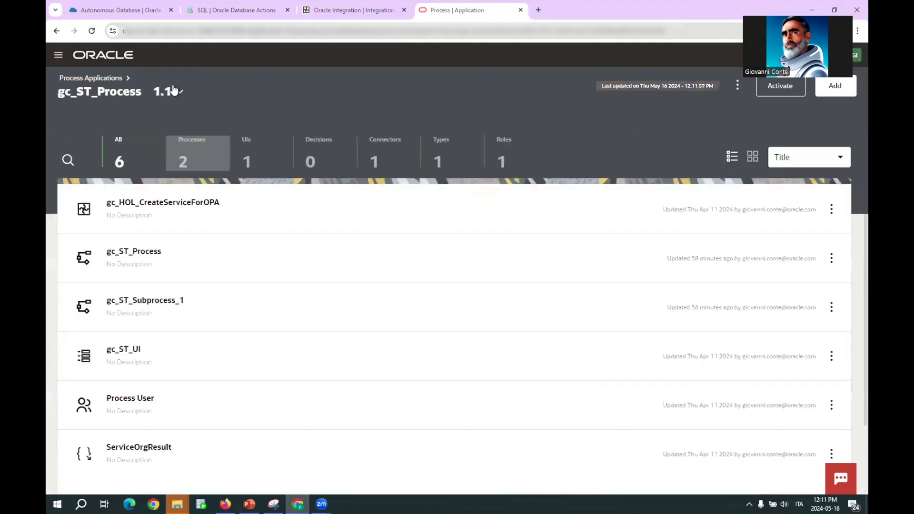
pyautogui.click(199, 328)
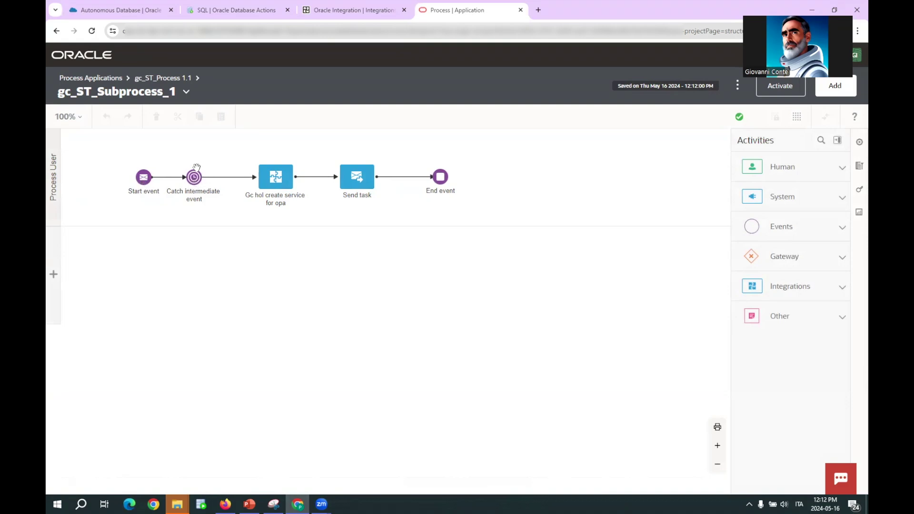
pyautogui.click(196, 180)
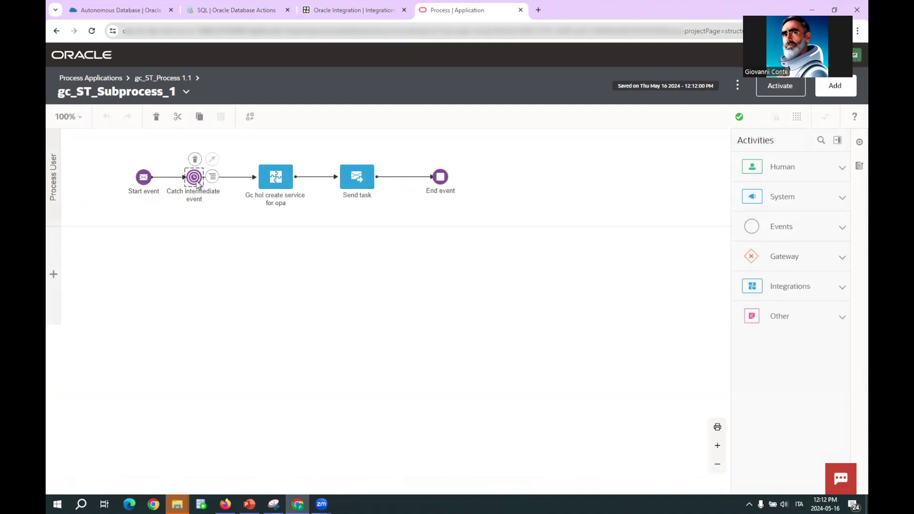
pyautogui.click(239, 201)
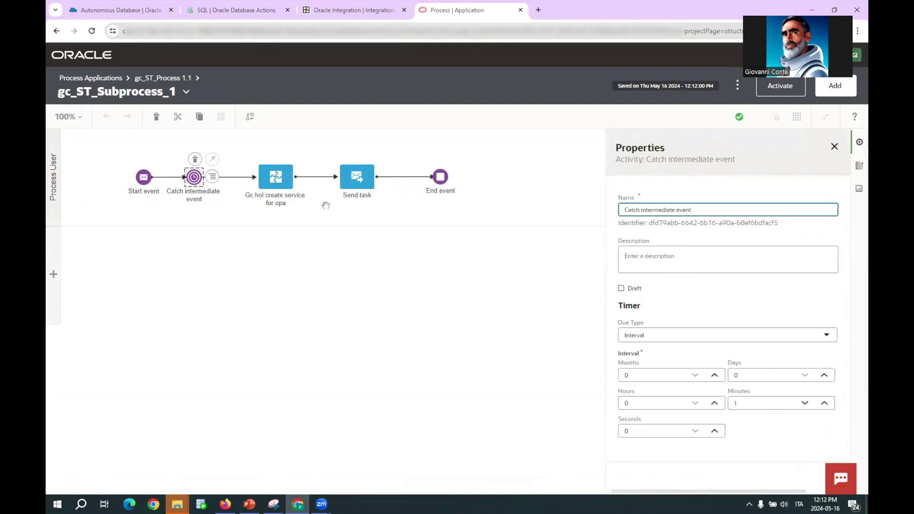
# Examine the connector details of the Gc hol create service for opa activity and the implementation of the Send task
pyautogui.click(280, 190)
pyautogui.click(303, 172)
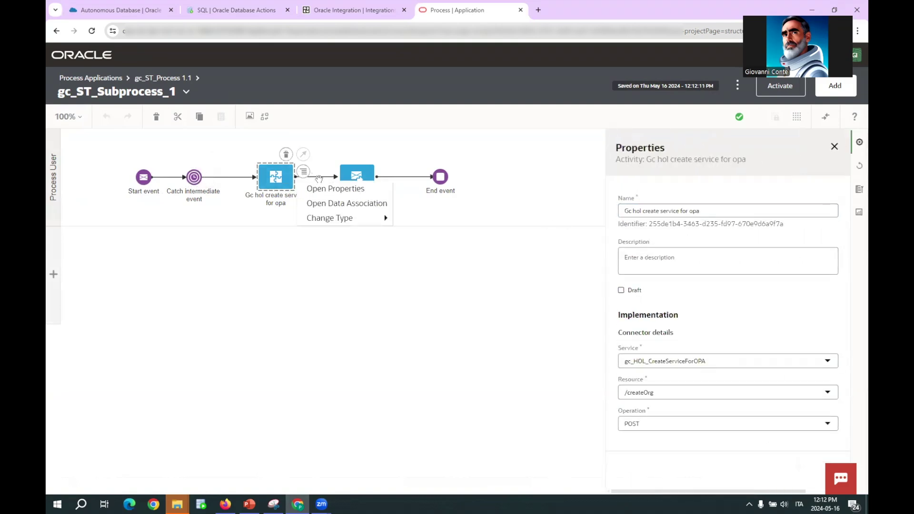
pyautogui.click(331, 189)
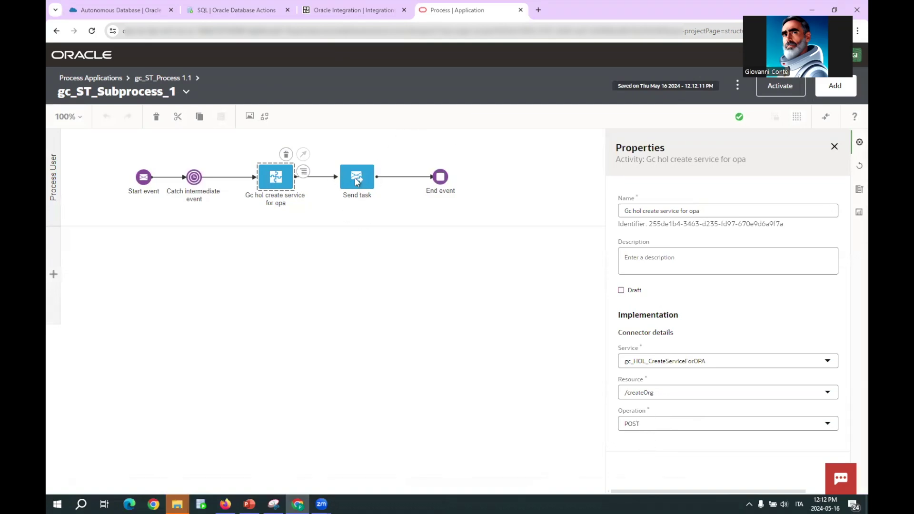
pyautogui.click(356, 182)
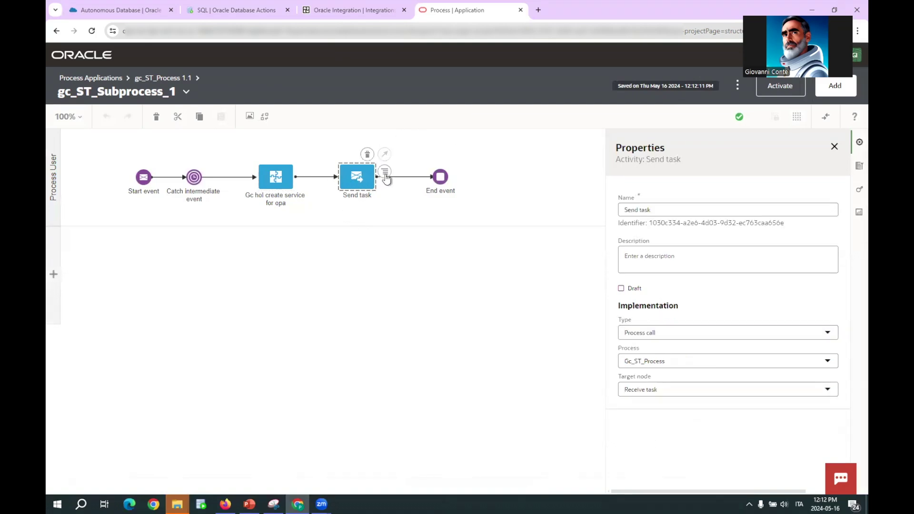
# Review the input and output data associations of the Gc hol create service for opa activity, and leave without applying changes
pyautogui.click(287, 185)
pyautogui.click(303, 171)
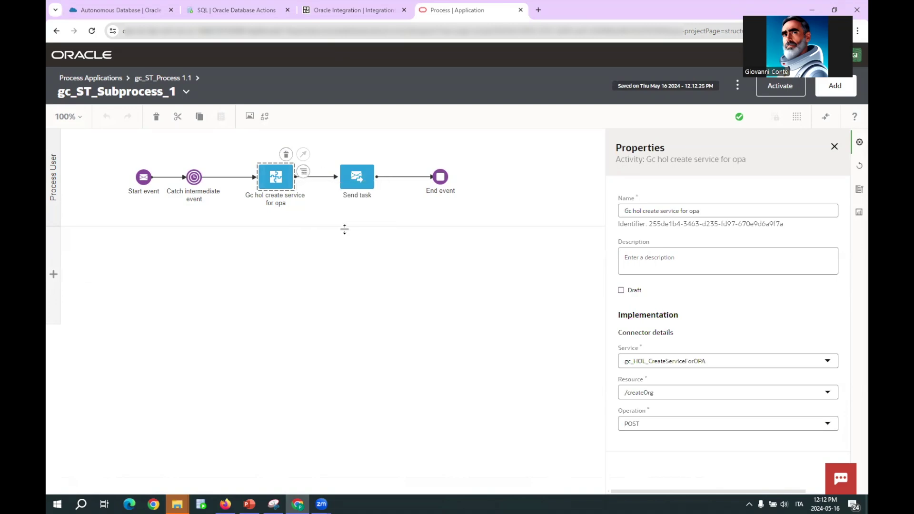
pyautogui.click(303, 171)
pyautogui.click(321, 190)
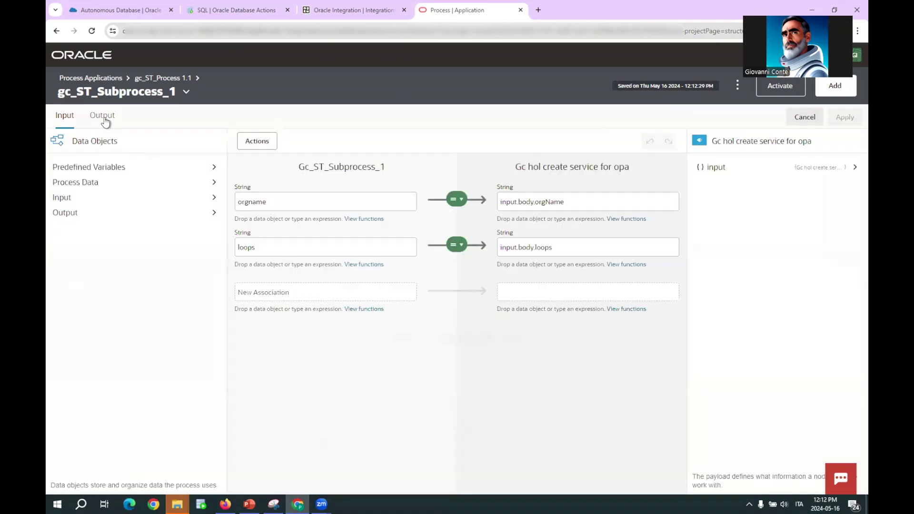
pyautogui.click(106, 122)
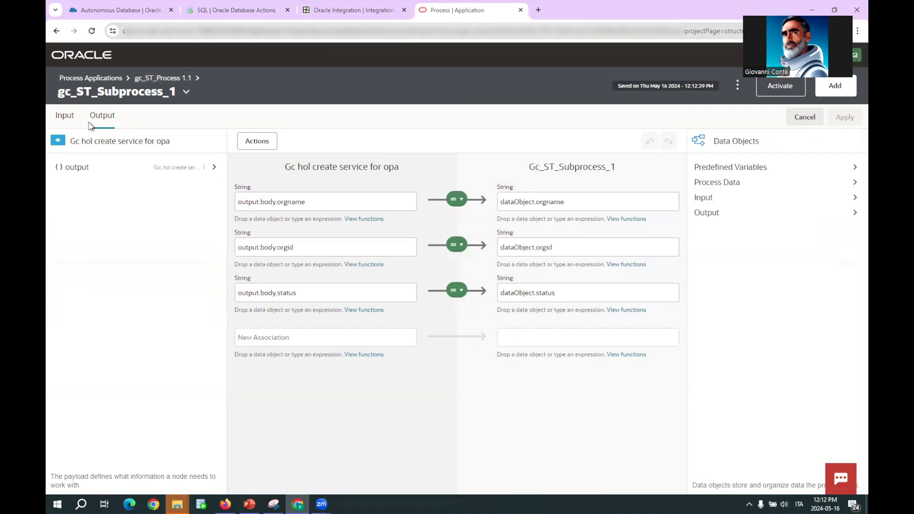
pyautogui.click(804, 116)
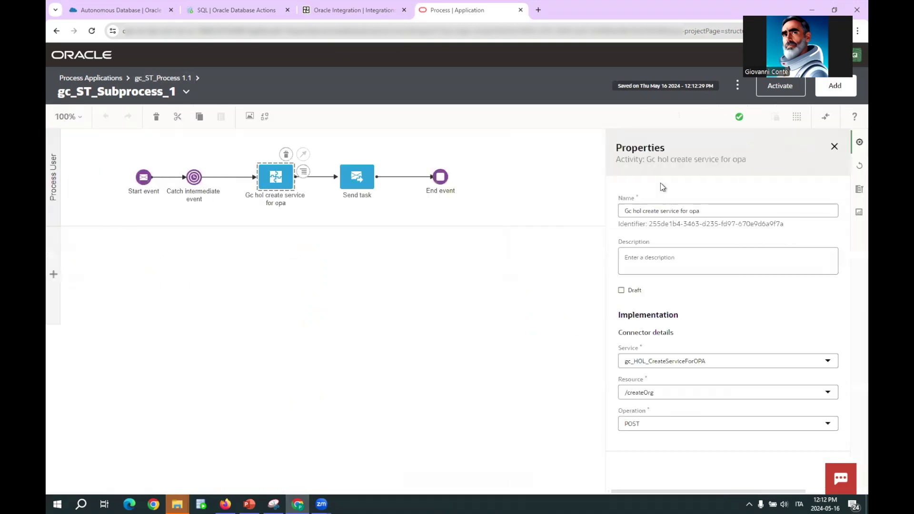
# Check the subprocess Send task's target again, and open the gc_HOL_CreateServiceForOPA integration details from the application's component list
pyautogui.click(358, 180)
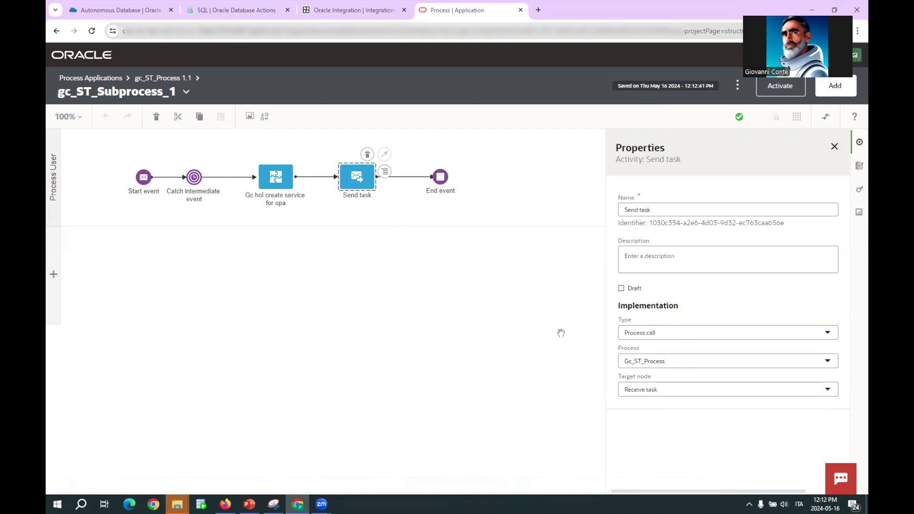
pyautogui.click(159, 82)
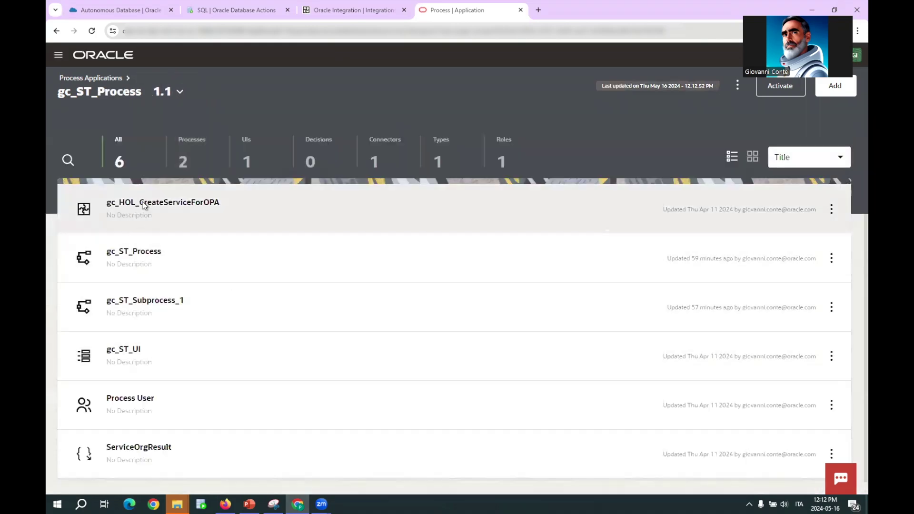
pyautogui.click(150, 206)
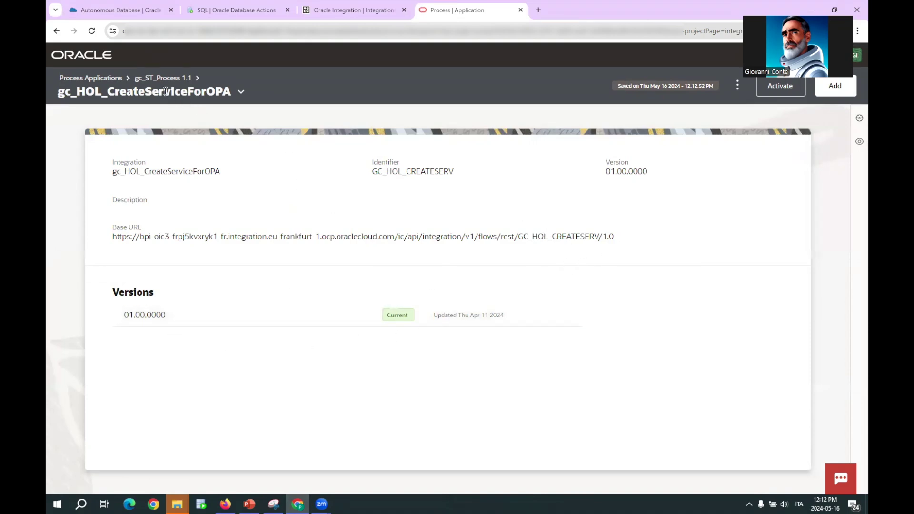
# Review the gc_HOL_CreateServiceForOPA flow through its switch branches in Oracle Integration, and check the HOL_ORGANIZATION table data in Database Actions
pyautogui.click(350, 12)
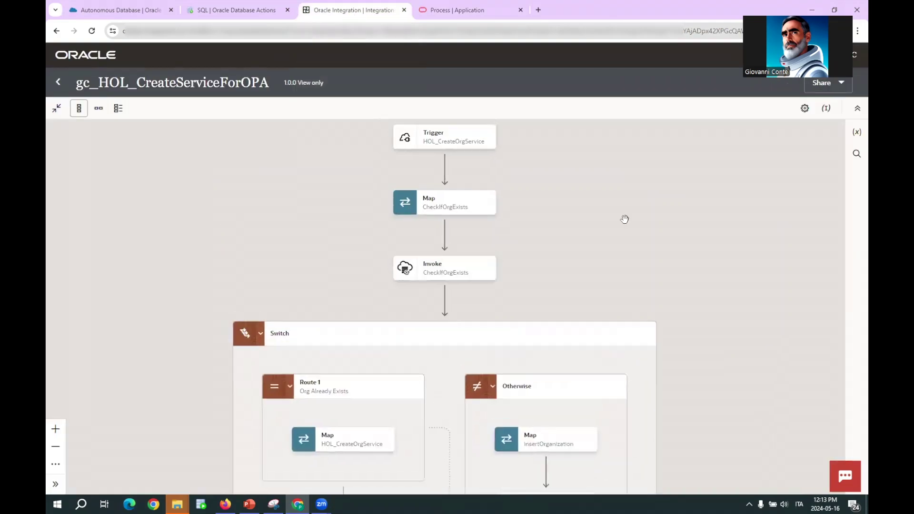
pyautogui.scroll(-3, 569, 219)
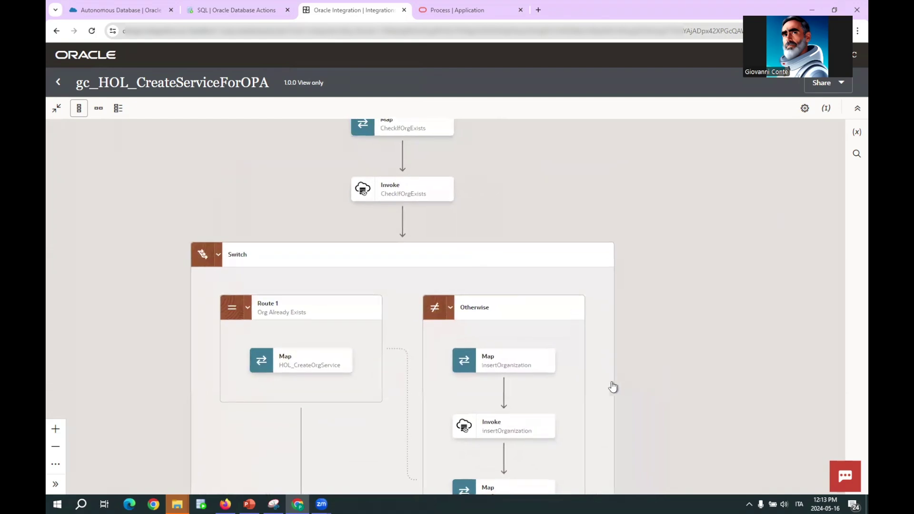
pyautogui.scroll(1, 694, 287)
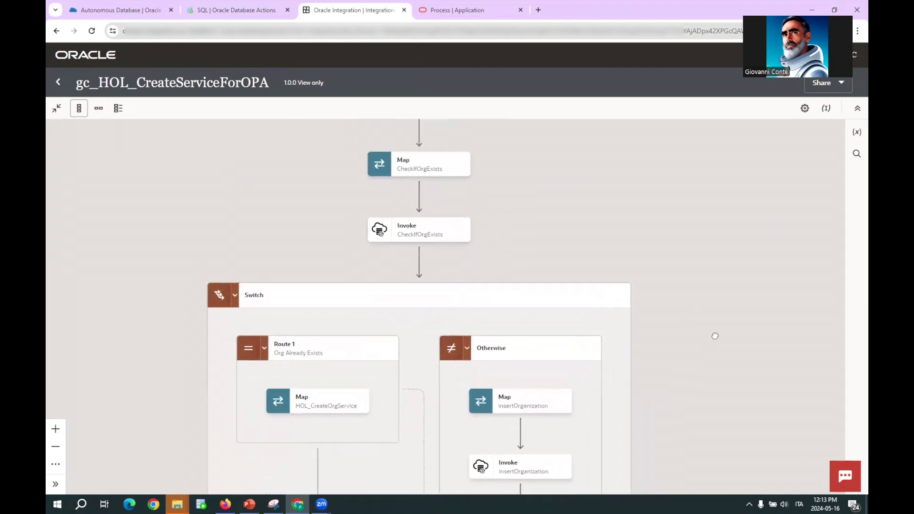
pyautogui.scroll(-2, 714, 267)
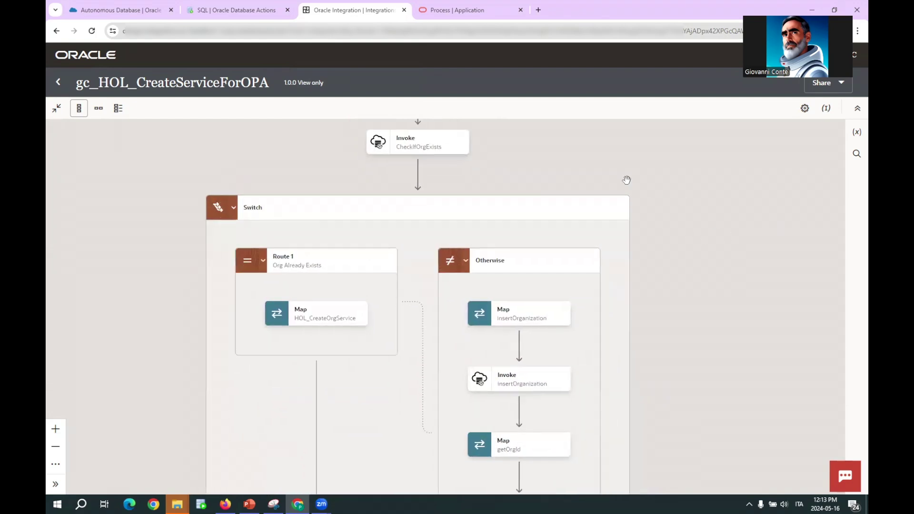
pyautogui.scroll(-7, 760, 292)
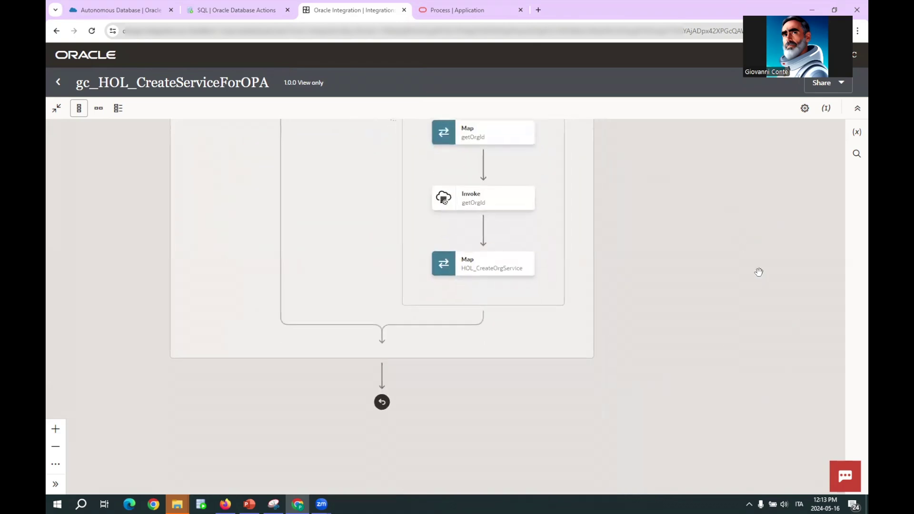
pyautogui.scroll(4, 760, 272)
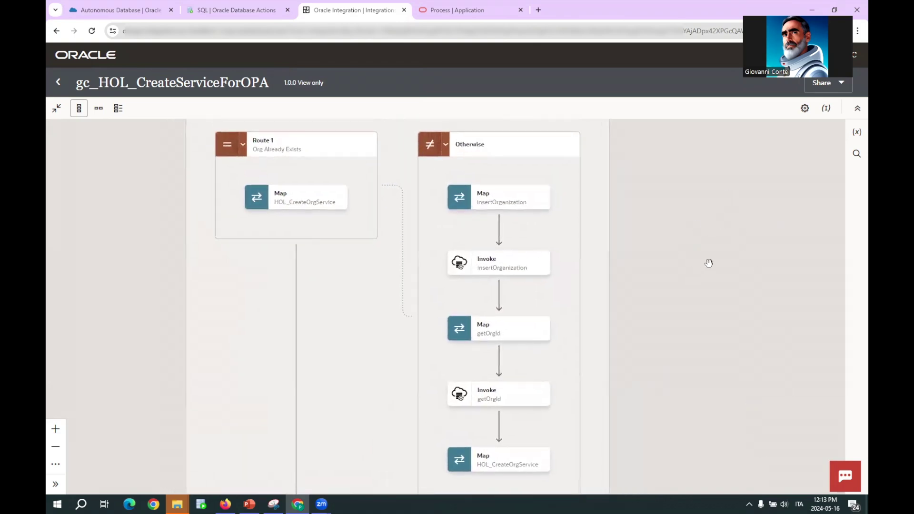
pyautogui.click(247, 13)
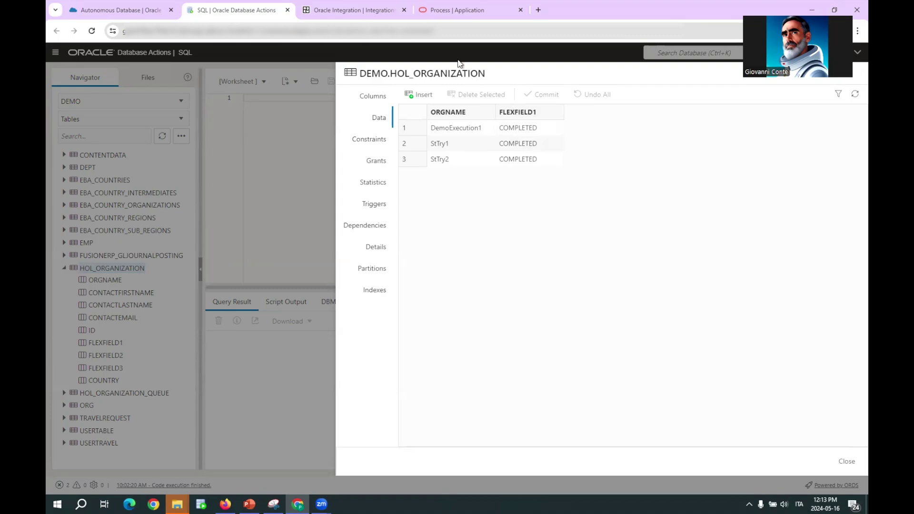
pyautogui.click(371, 11)
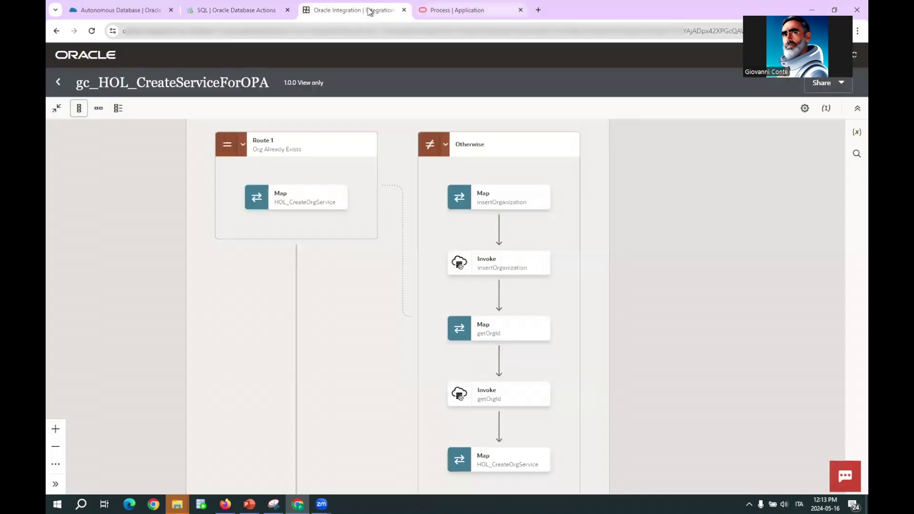
# Go back to the gc_ST_Process application, view the gc_ST_UI form's fields, and return to the component list
pyautogui.hotkey('ctrl', 'Tab')
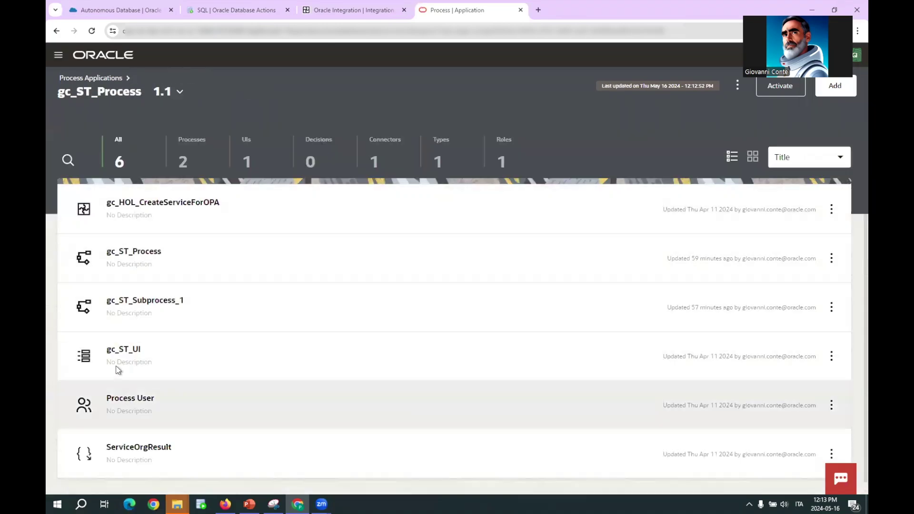
pyautogui.click(103, 361)
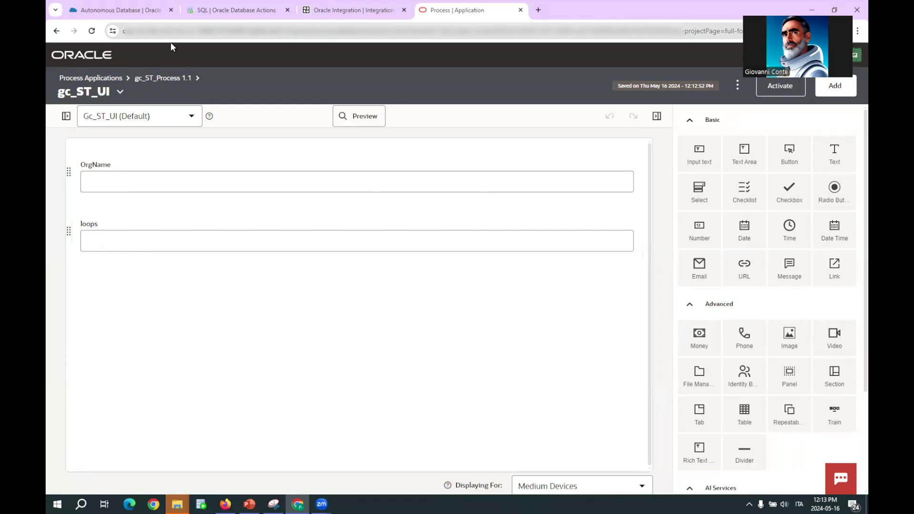
pyautogui.click(159, 79)
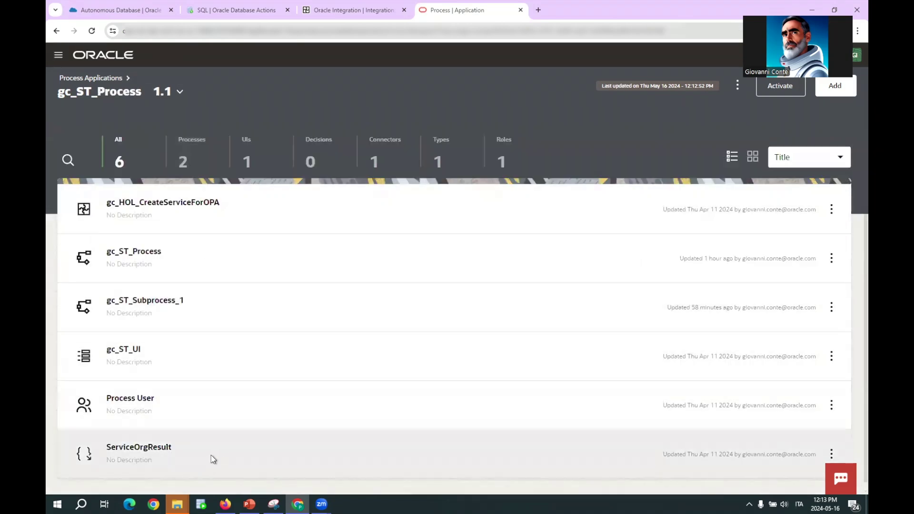
# Review the attributes of the ServiceOrgResult type, return to the application, and open its activated versions
pyautogui.click(178, 457)
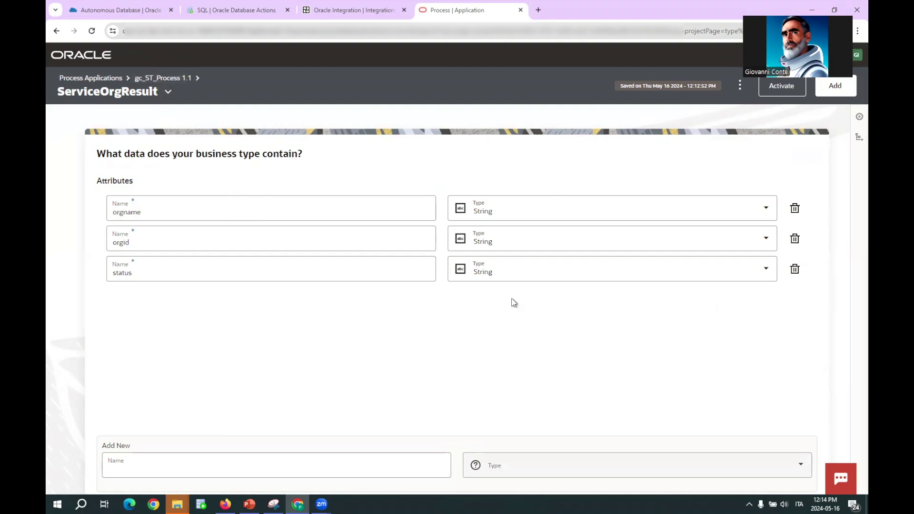
pyautogui.click(163, 78)
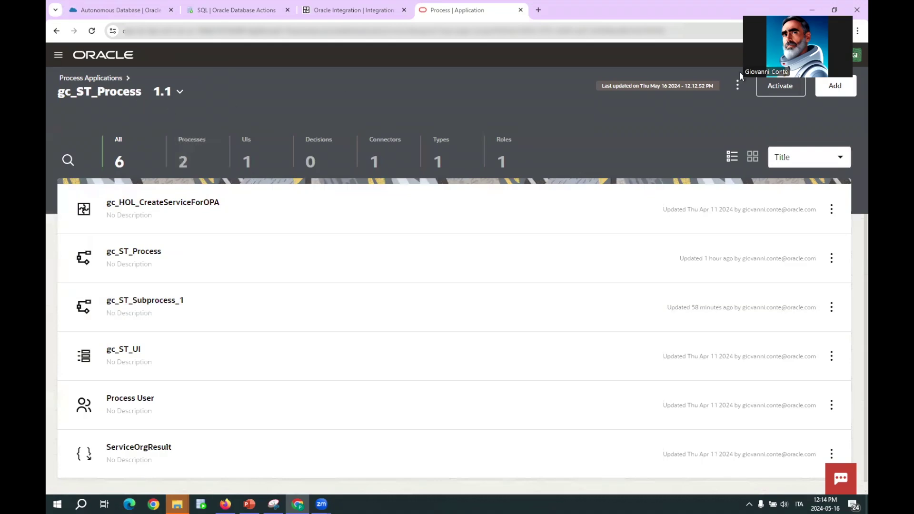
pyautogui.click(738, 88)
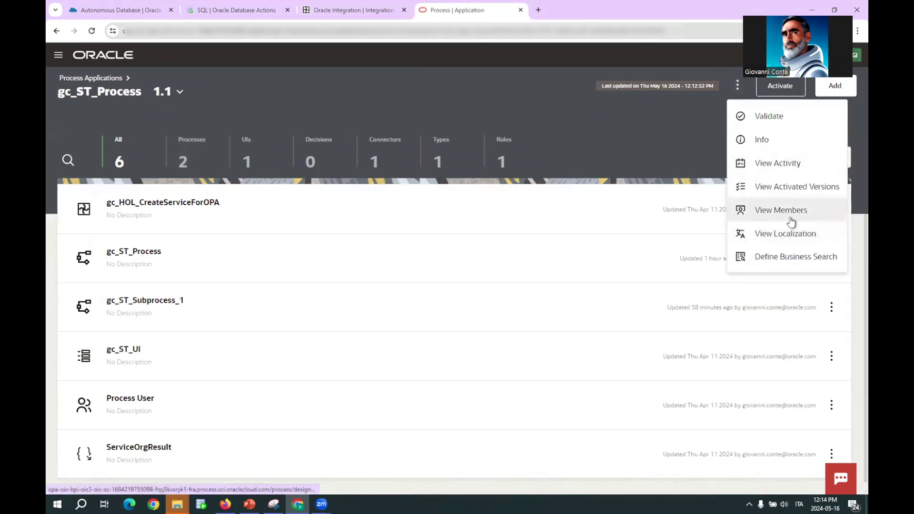
pyautogui.click(778, 188)
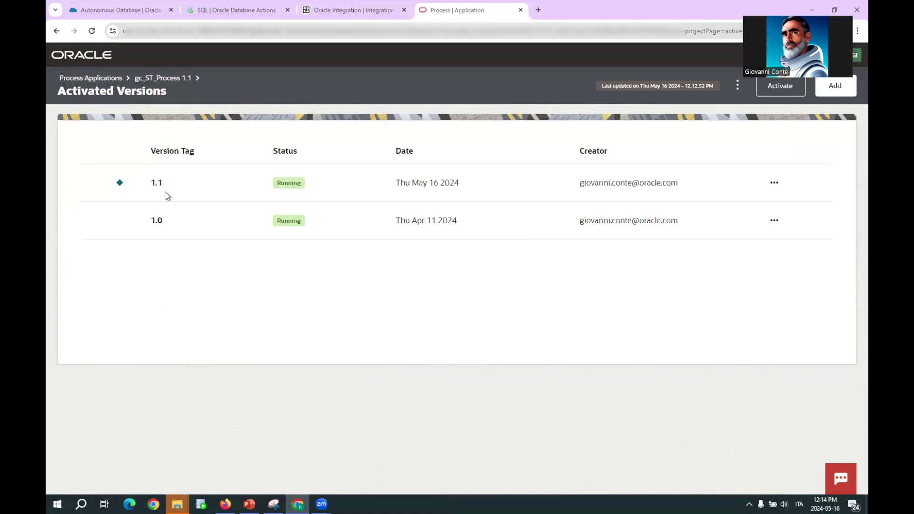
# From activated version 1.1, submit a gc_ST_Process start request with OrgName DemoExecution2 and loops 0
pyautogui.click(774, 182)
pyautogui.click(792, 208)
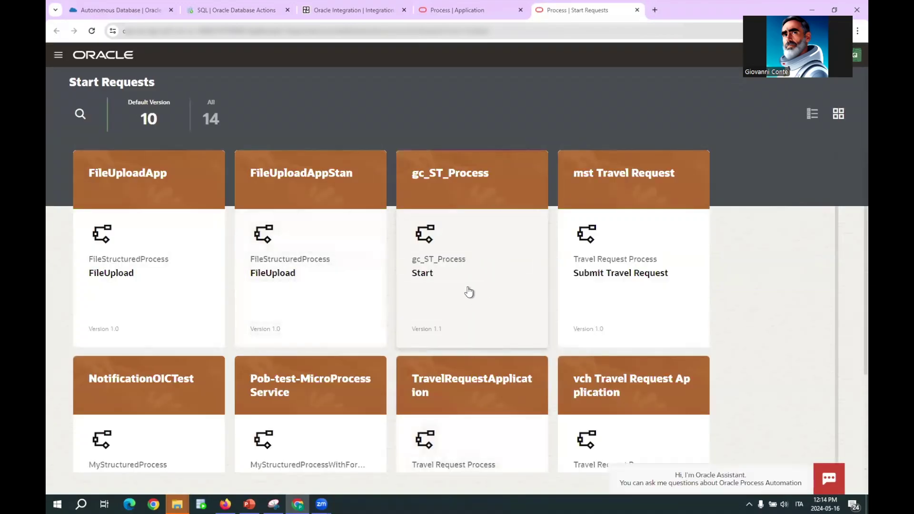
pyautogui.click(466, 264)
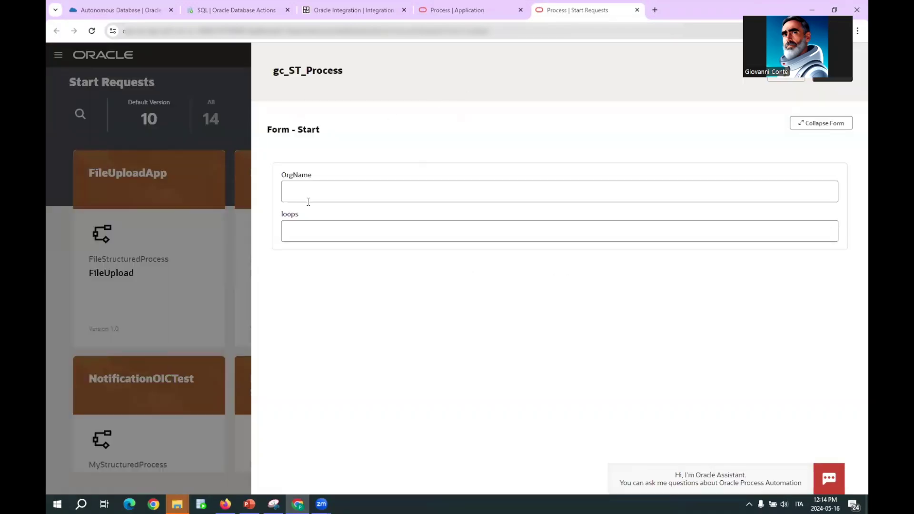
pyautogui.click(310, 191)
pyautogui.write('Deme')
pyautogui.press('BackSpace')
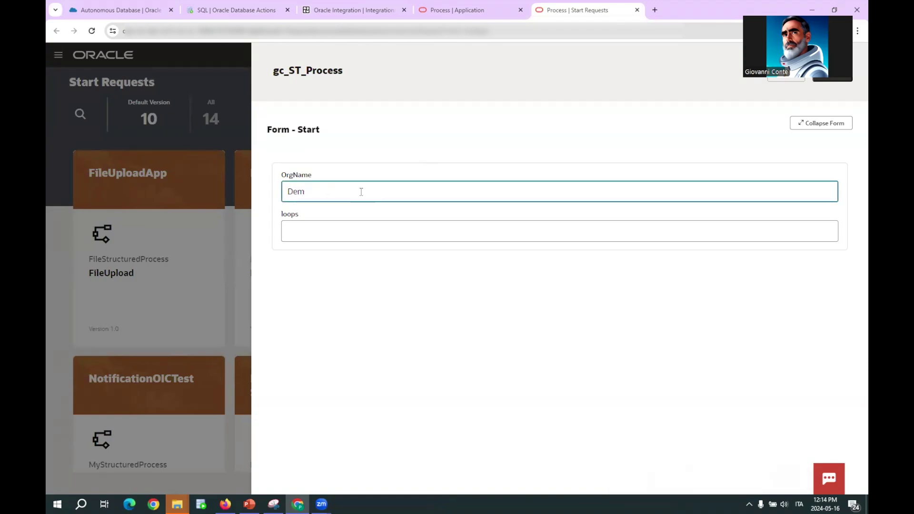
pyautogui.write('oExecution2')
pyautogui.click(342, 234)
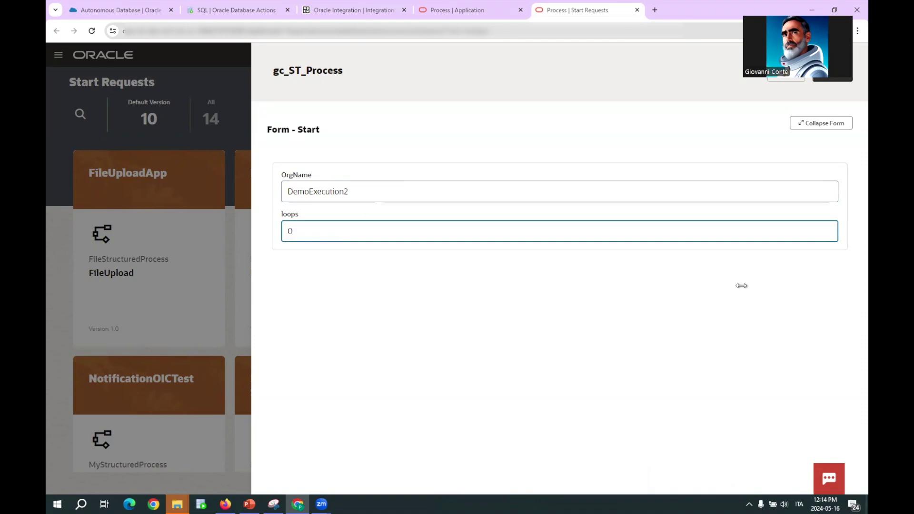
pyautogui.click(834, 72)
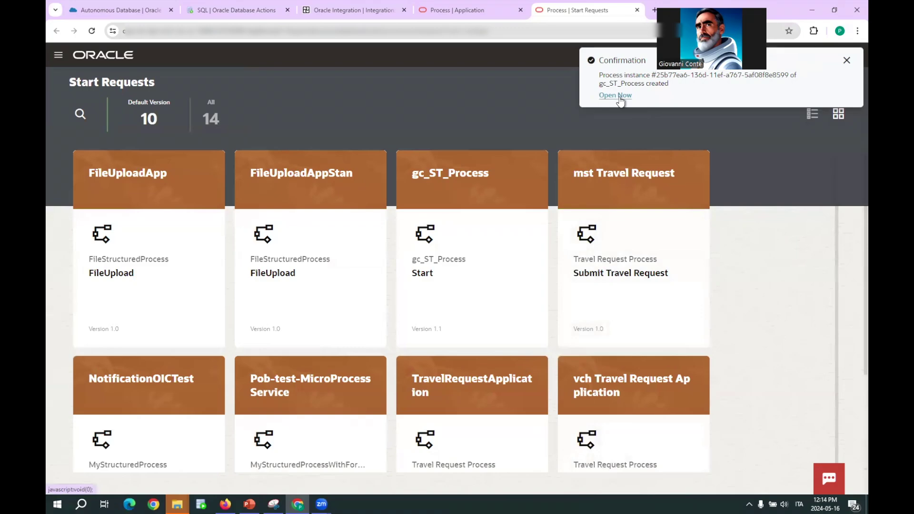
# View the details of the newly created gc_ST_Process instance, close them, and review and refresh the instance list in Tracking
pyautogui.click(619, 97)
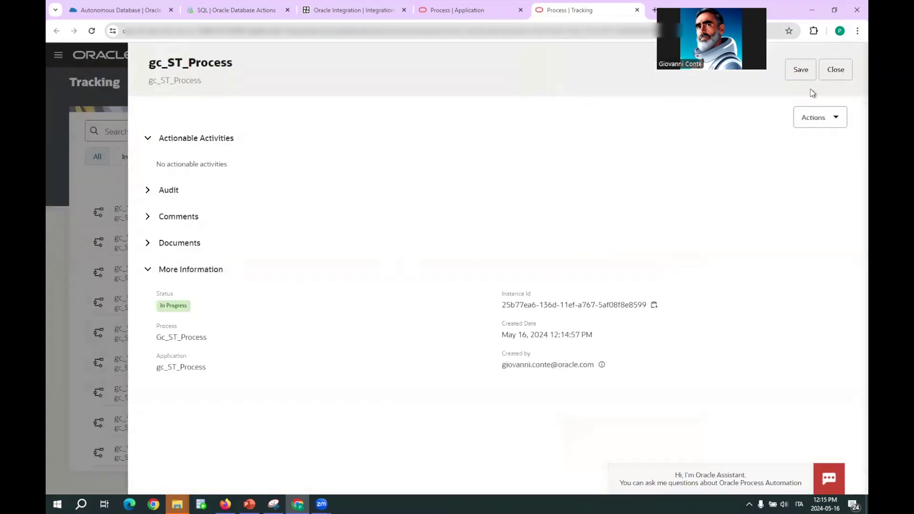
pyautogui.click(836, 70)
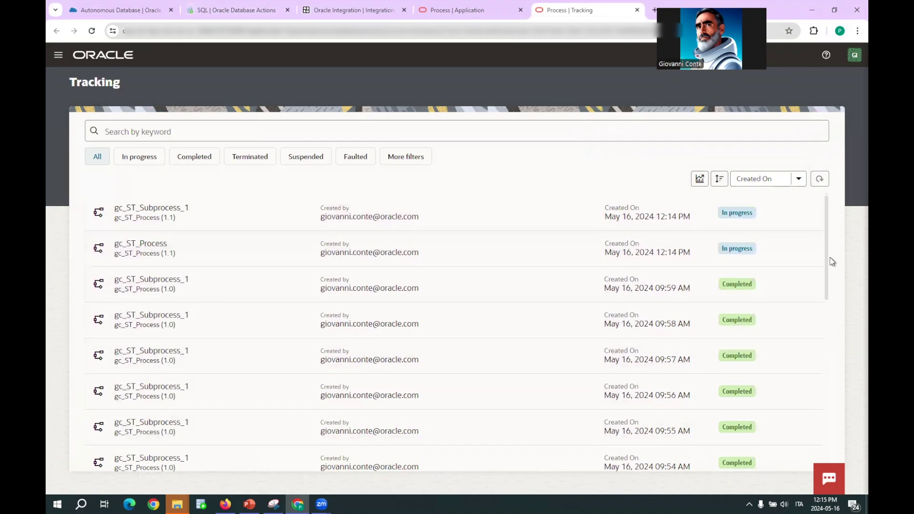
pyautogui.scroll(-1, 831, 271)
pyautogui.scroll(1, 829, 280)
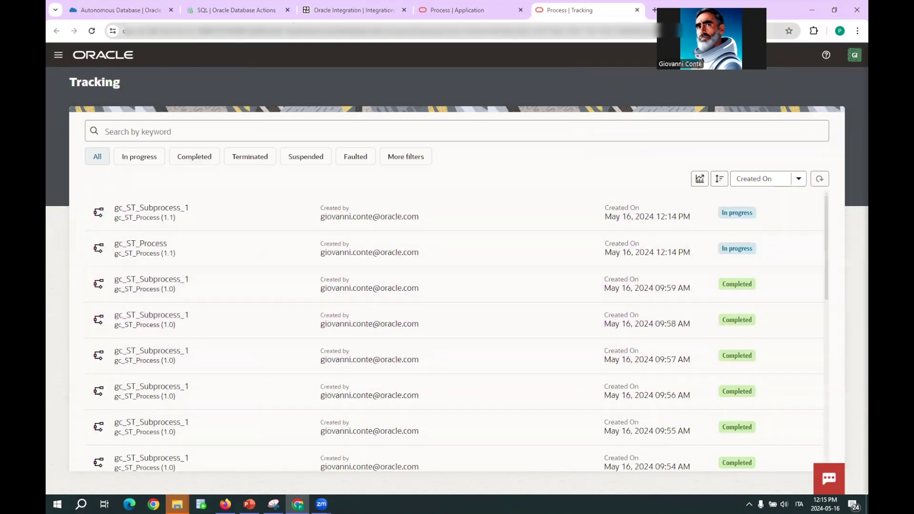
pyautogui.click(58, 56)
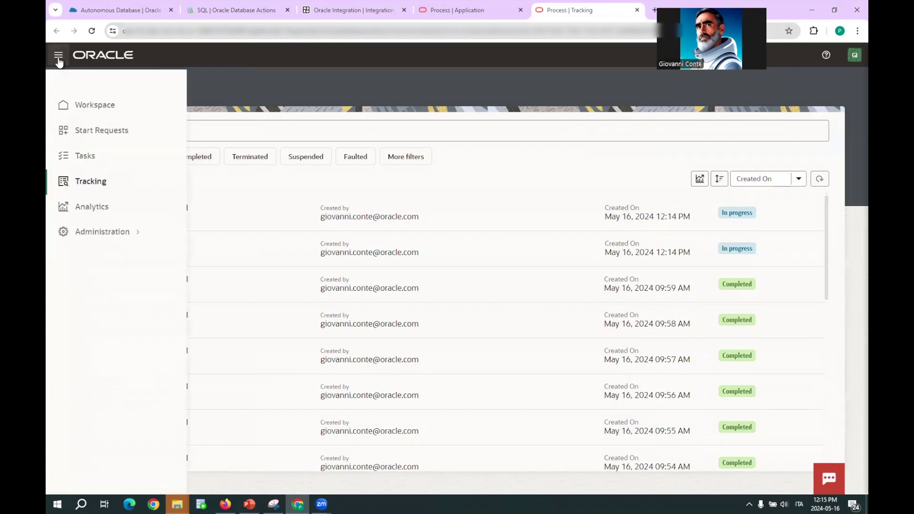
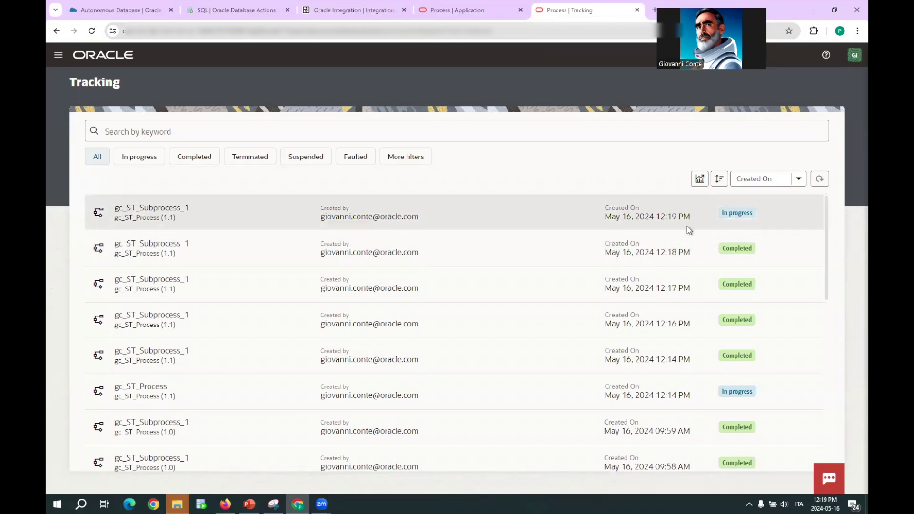
pyautogui.click(821, 182)
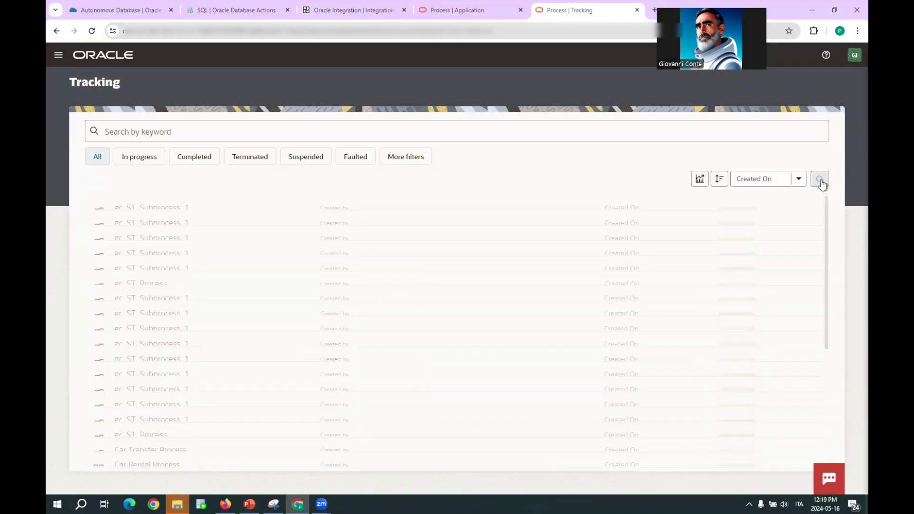
pyautogui.click(821, 181)
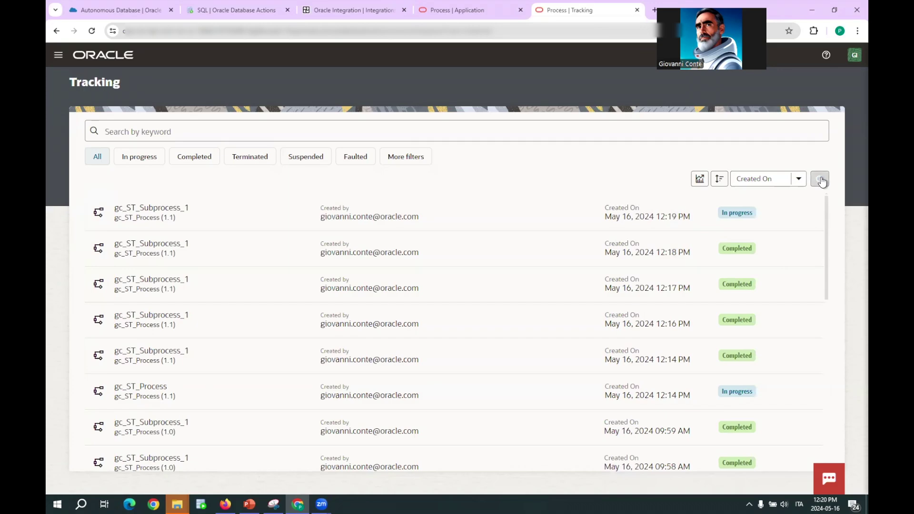
# In Analytics, limit the average time chart to gc_ST_Process v1.1 and open that application's process overview
pyautogui.click(58, 56)
pyautogui.click(96, 207)
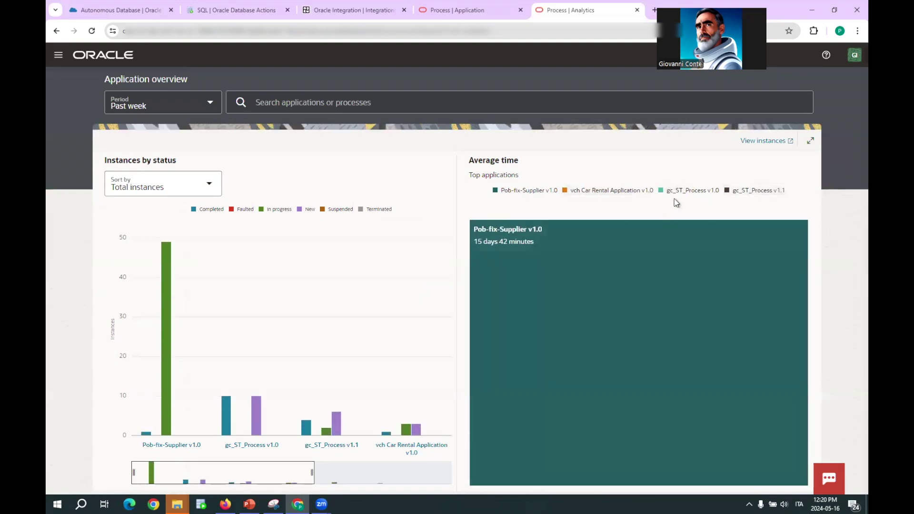
pyautogui.click(662, 192)
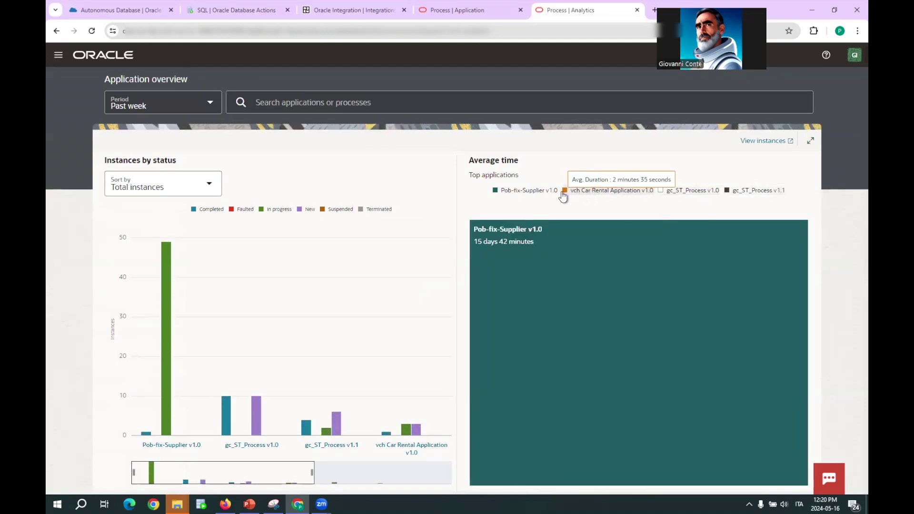
pyautogui.click(565, 192)
pyautogui.click(496, 191)
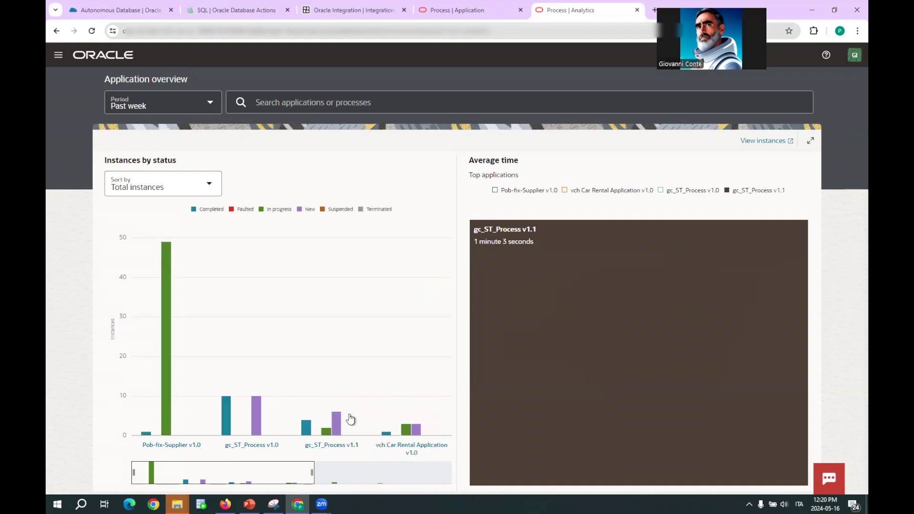
pyautogui.click(573, 351)
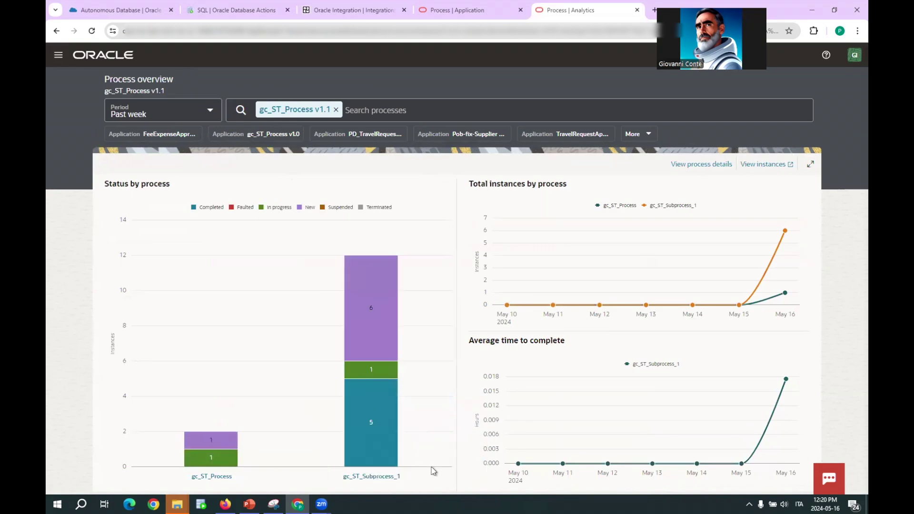
# Inspect the instance counts by state for gc_ST_Subprocess_1 and gc_ST_Process, and open the process details diagram
pyautogui.moveTo(376, 441)
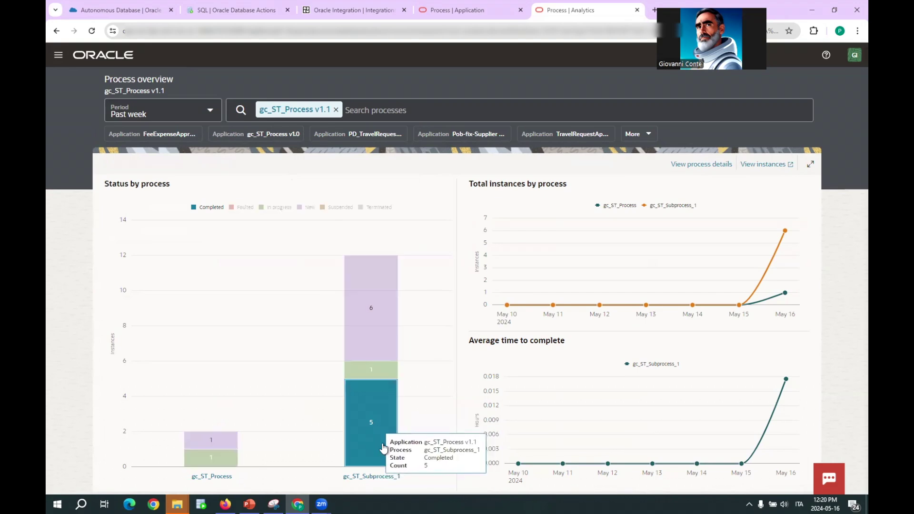
pyautogui.moveTo(382, 374)
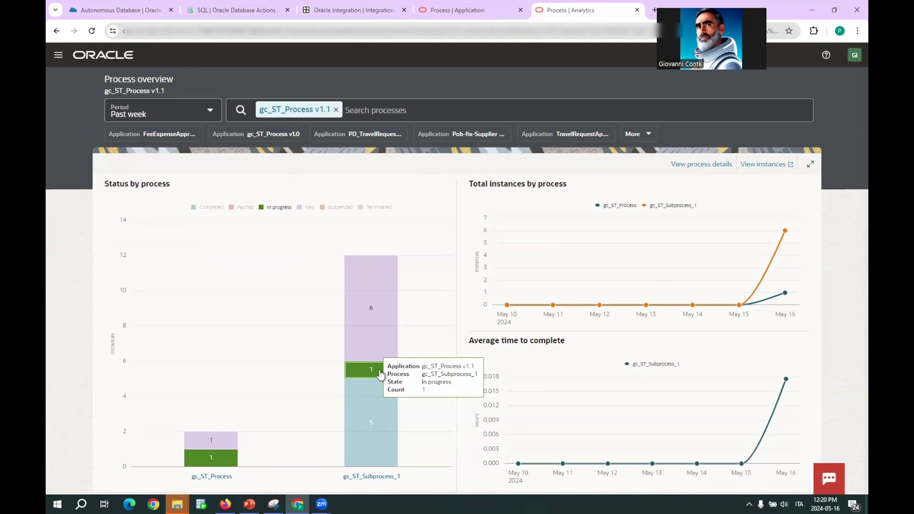
pyautogui.moveTo(385, 323)
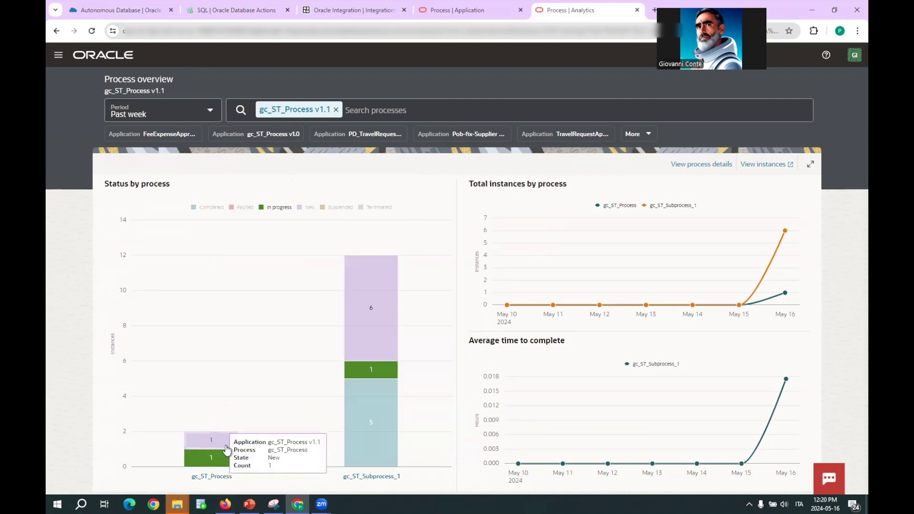
pyautogui.moveTo(215, 467)
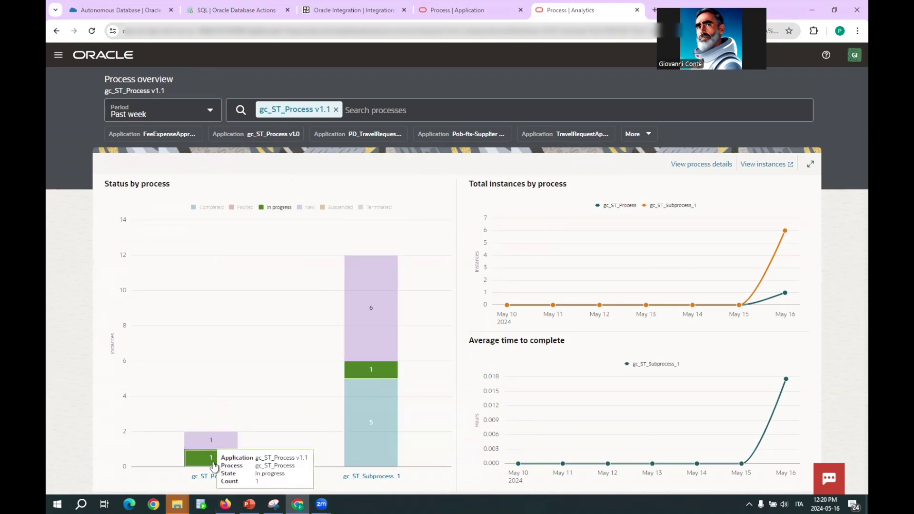
pyautogui.moveTo(219, 448)
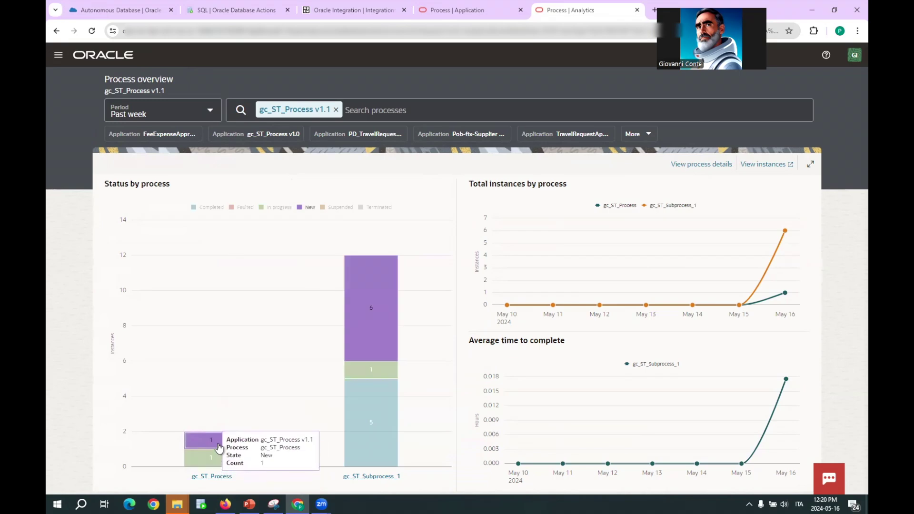
pyautogui.click(702, 165)
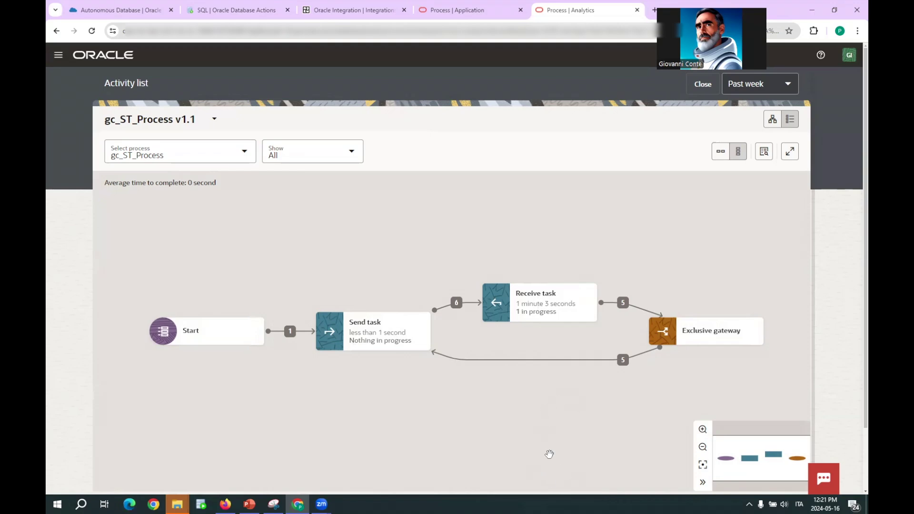
# In Database Actions, refresh the HOL_ORGANIZATION data, set FLEXFIELD1 of the DemoExecution2 row to COMPLETED, and commit the change
pyautogui.click(254, 12)
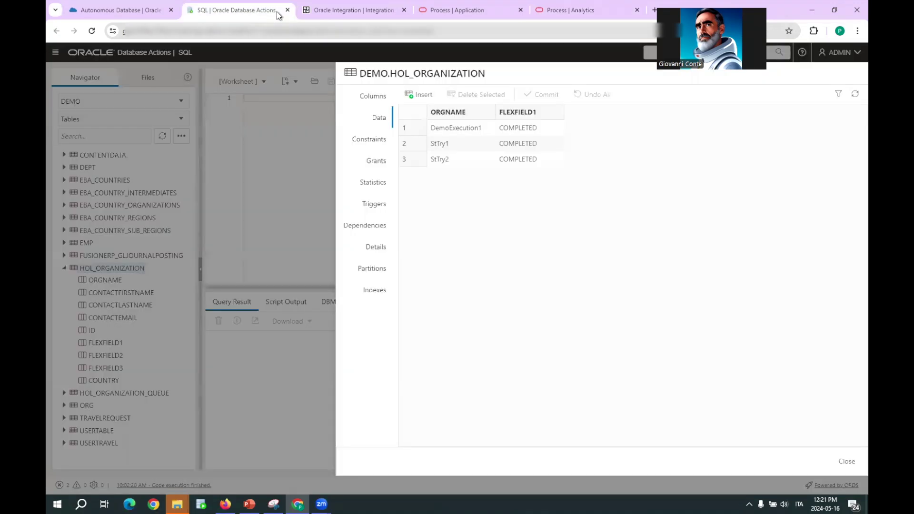
pyautogui.click(852, 97)
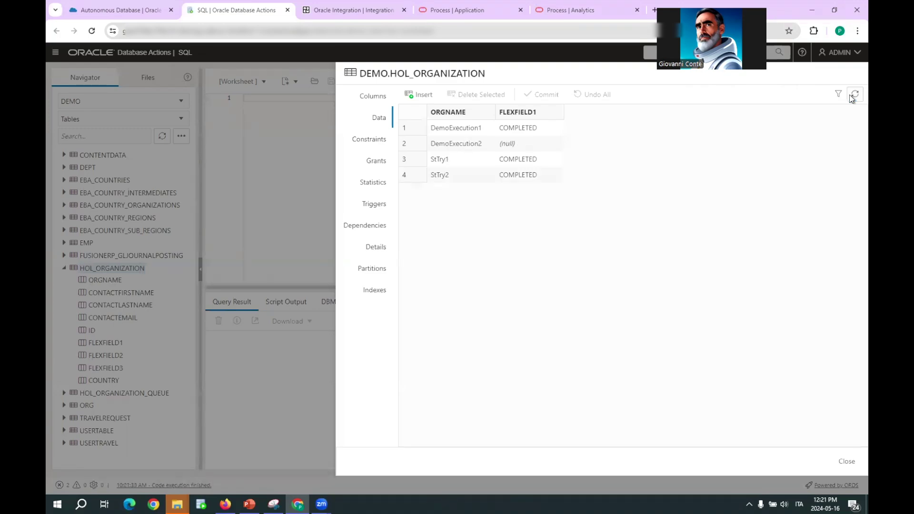
pyautogui.click(525, 146)
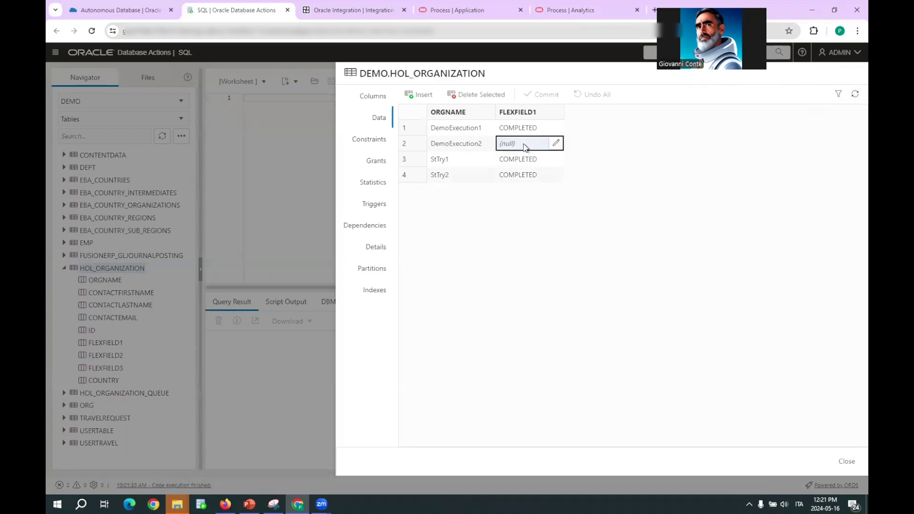
pyautogui.click(524, 144)
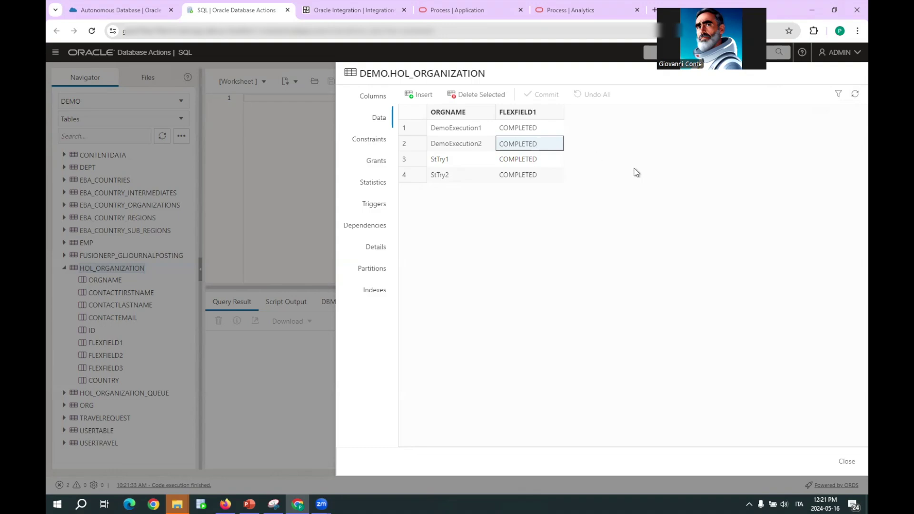
pyautogui.press('Return')
pyautogui.click(551, 103)
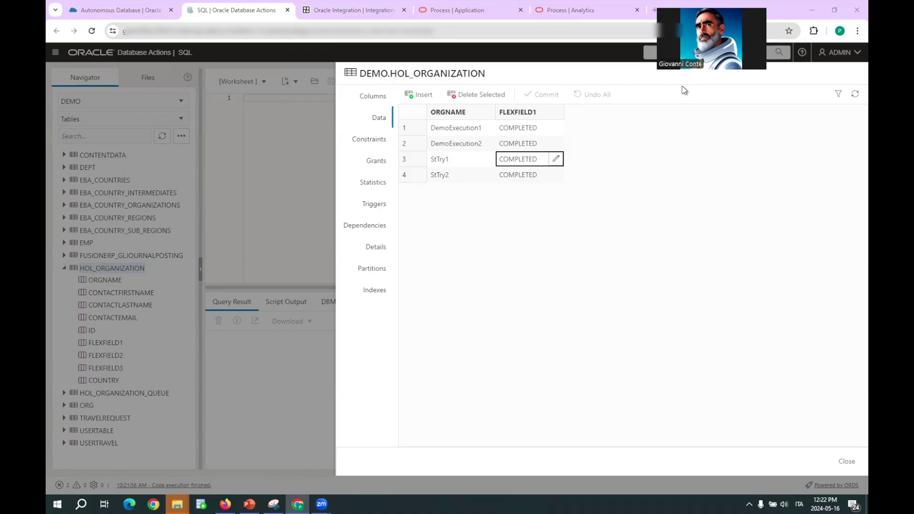
# Switch back to process Tracking and check the status of the gc_ST_Process 1.1 instances in the list
pyautogui.hotkey('ctrl', '5')
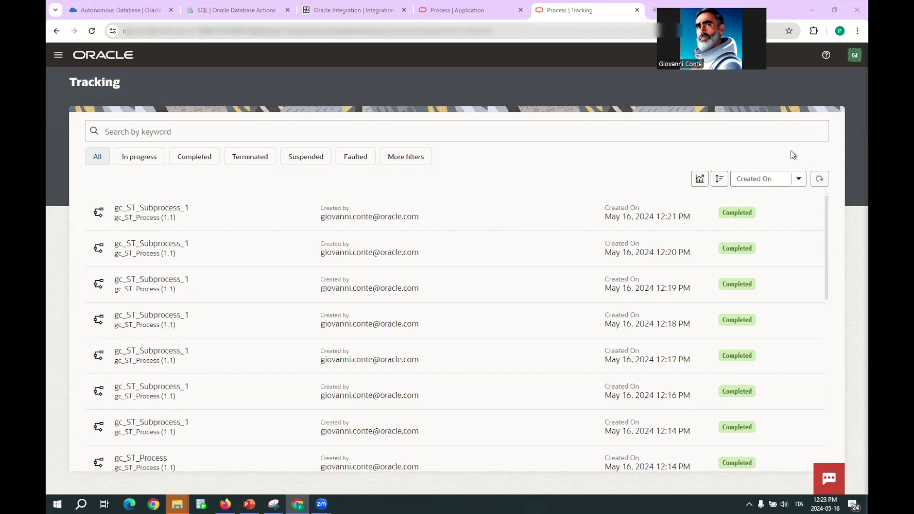
pyautogui.scroll(-1, 749, 295)
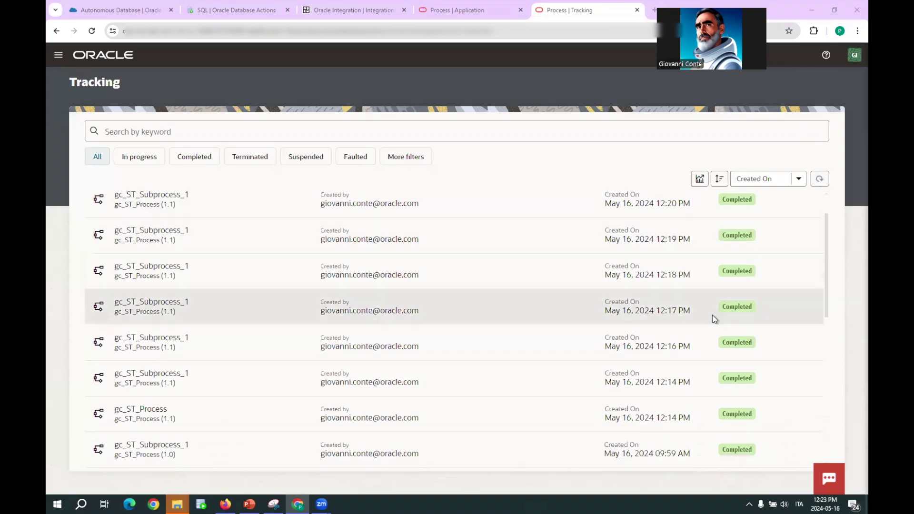
pyautogui.scroll(1, 635, 376)
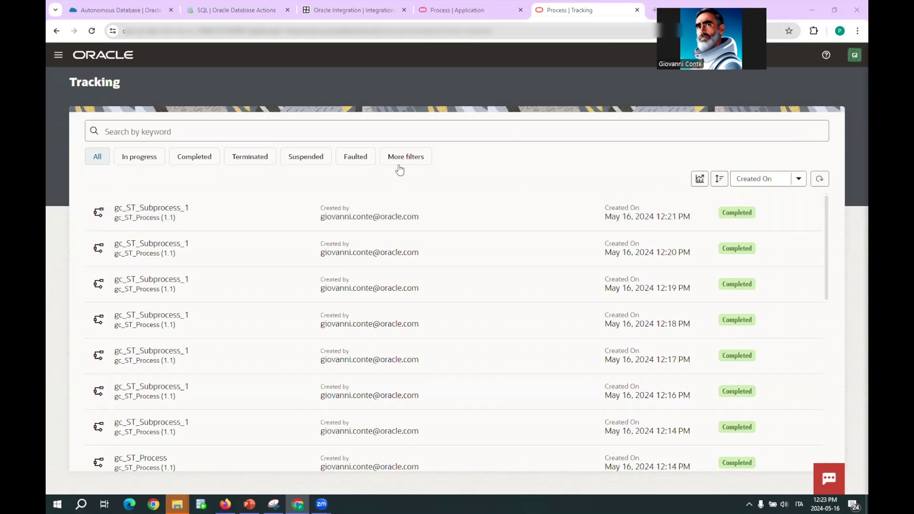
# Check Analytics again with only gc_ST_Process v1.1 in the average time chart, opening its process overview and activity diagram
pyautogui.click(58, 55)
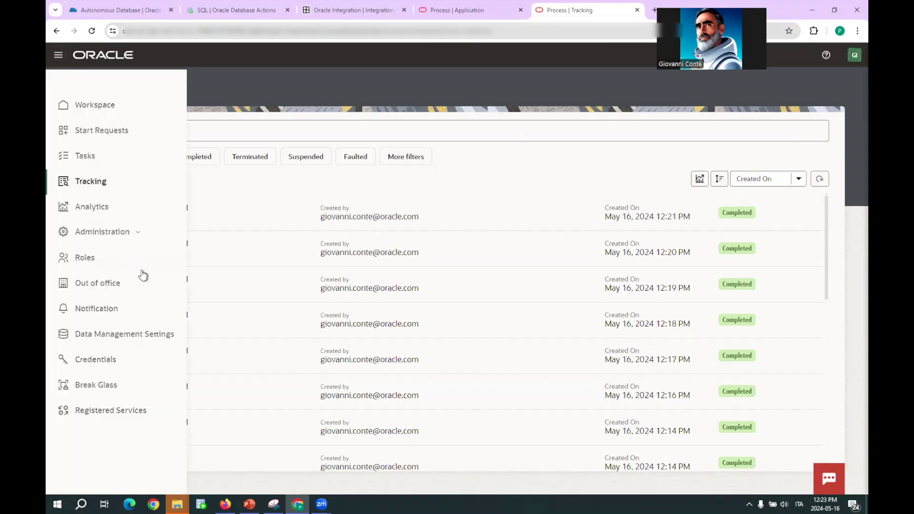
pyautogui.click(105, 206)
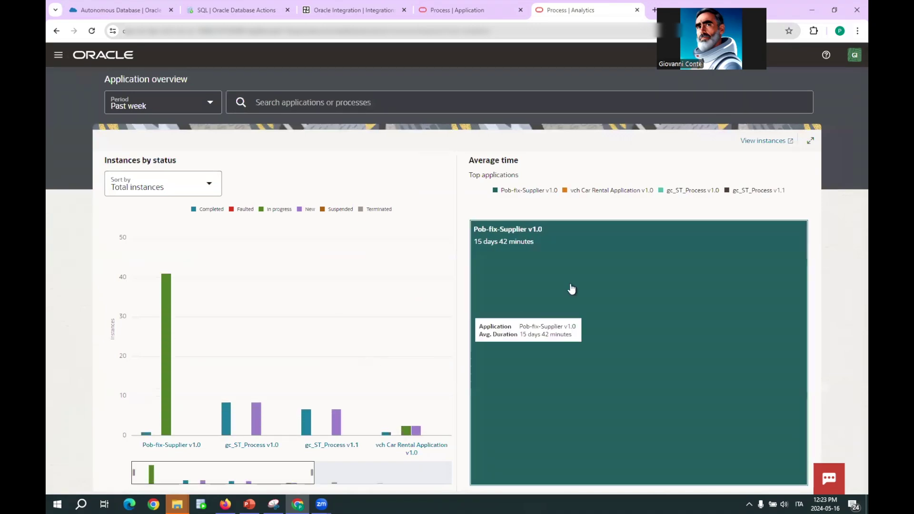
pyautogui.click(661, 191)
pyautogui.click(565, 191)
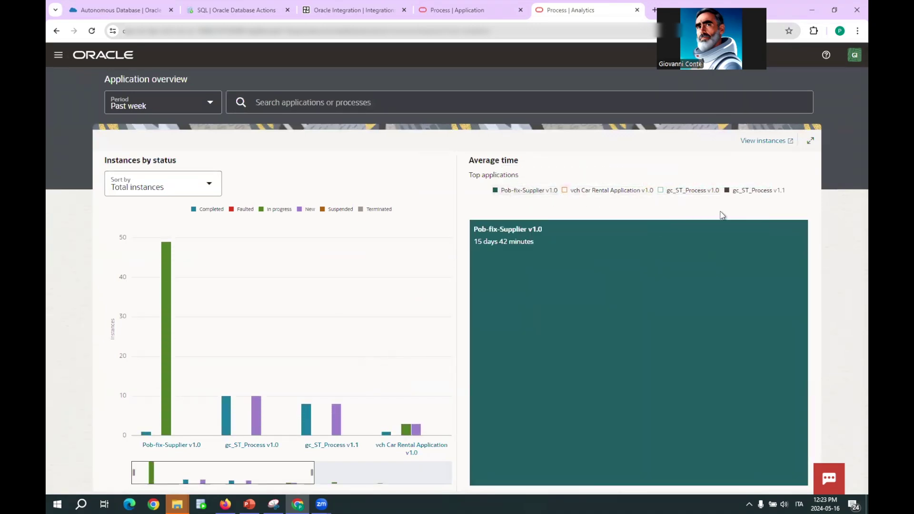
pyautogui.click(495, 190)
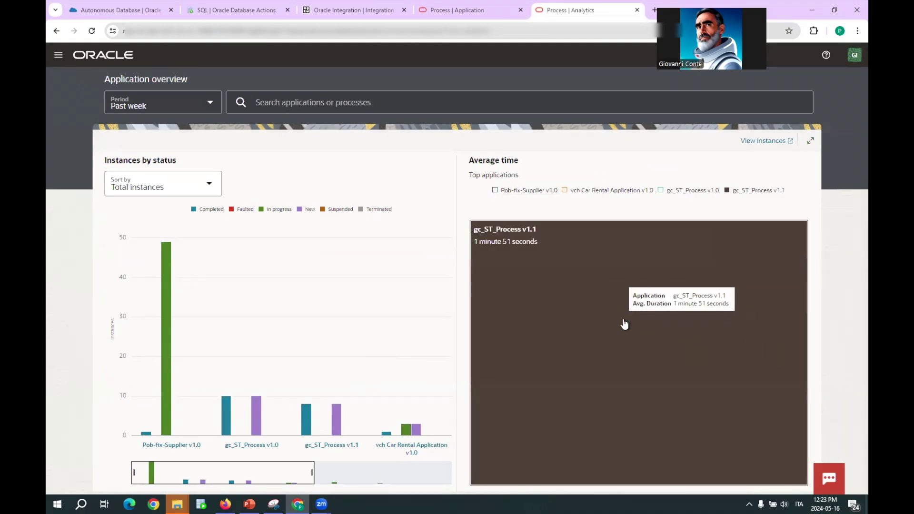
pyautogui.click(623, 336)
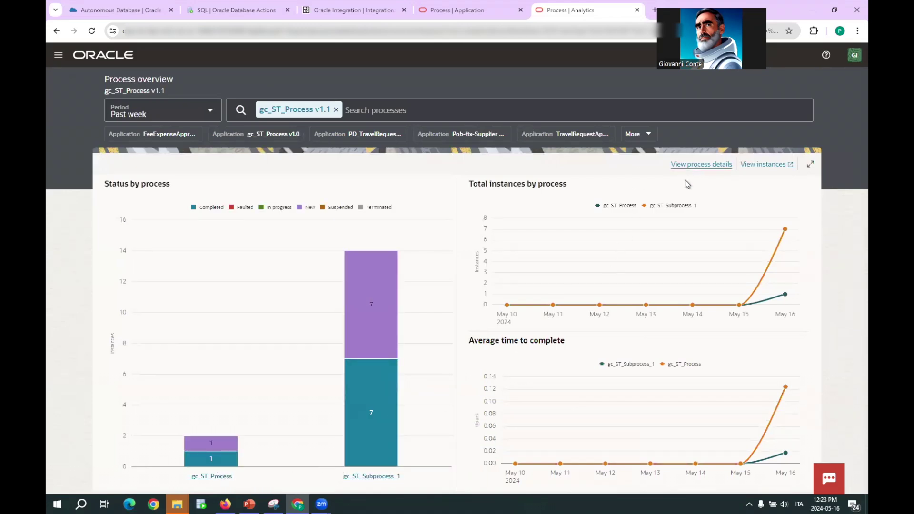
pyautogui.click(697, 167)
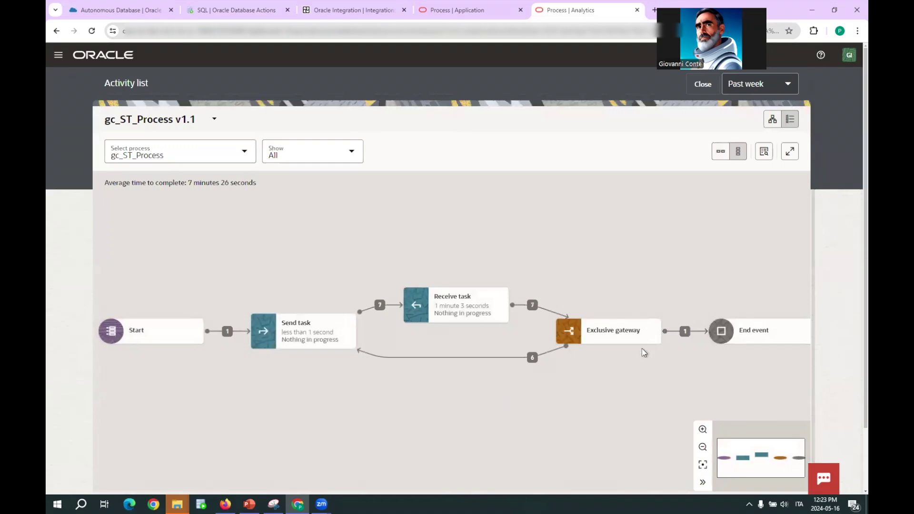